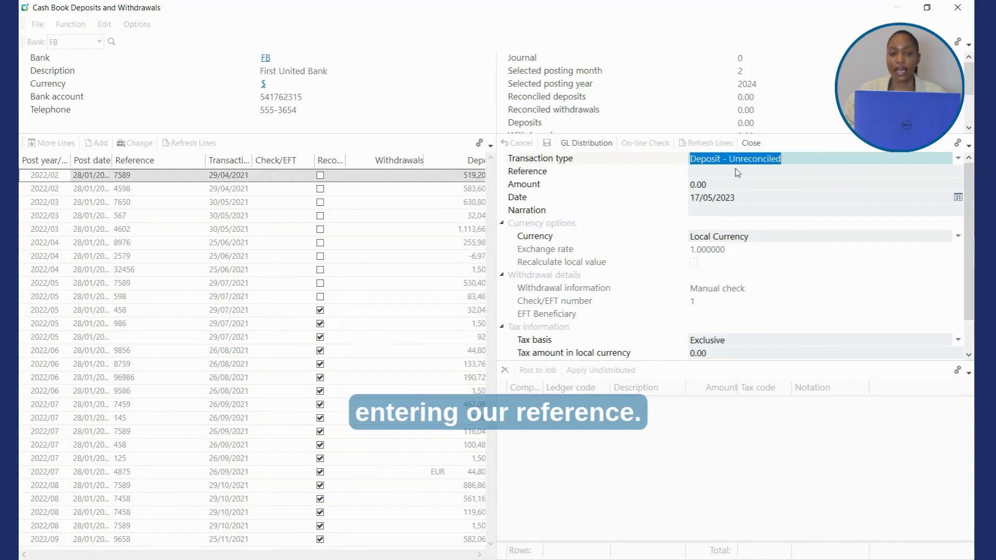
# Step: Enter the reference D/SP101 and an amount of 7,850.24 for the unreconciled deposit
pyautogui.click(713, 175)
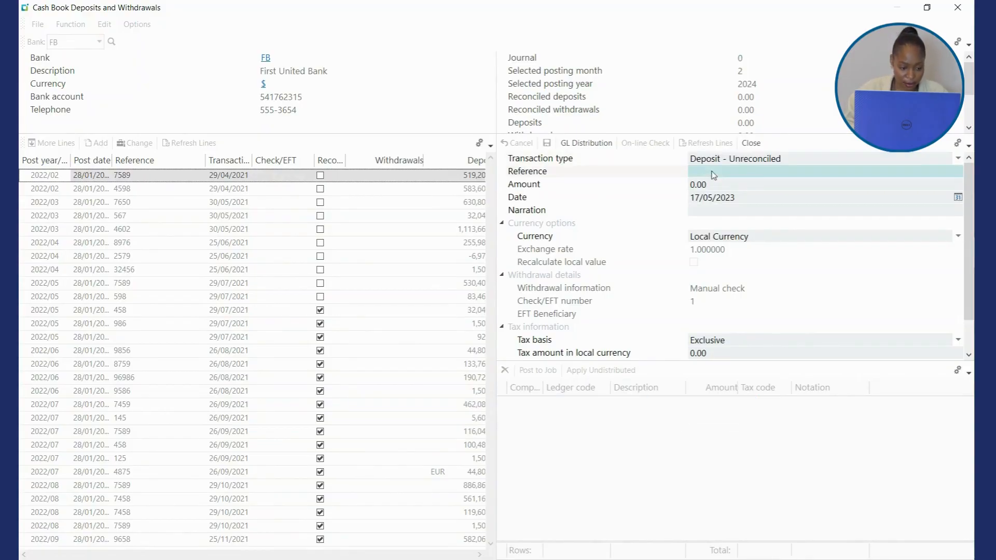
pyautogui.write('D/SP101')
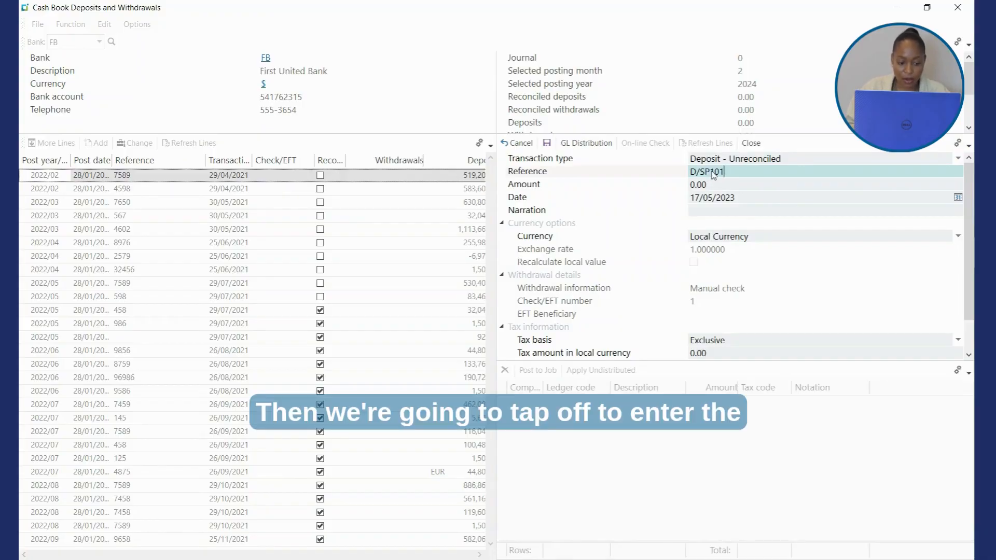
pyautogui.press('Tab')
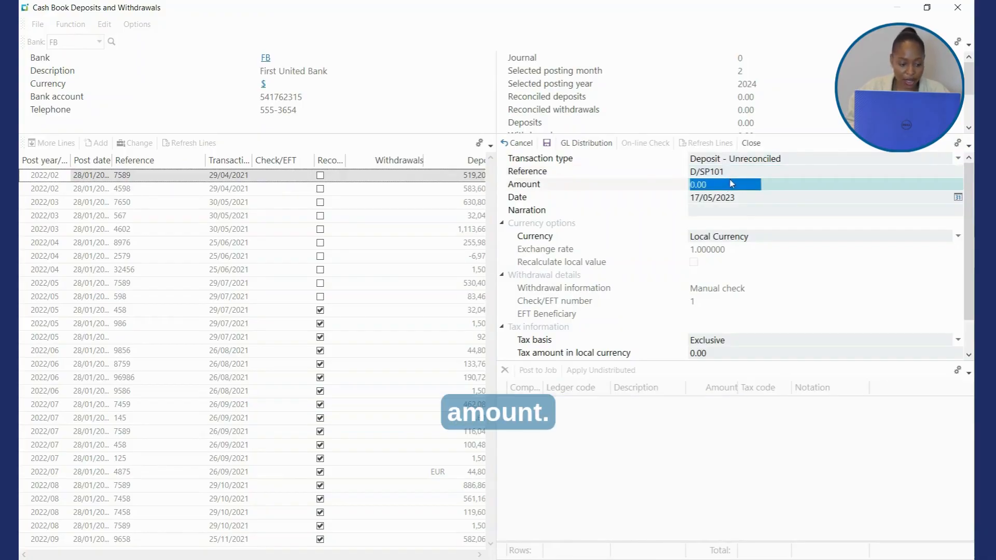
pyautogui.write('78')
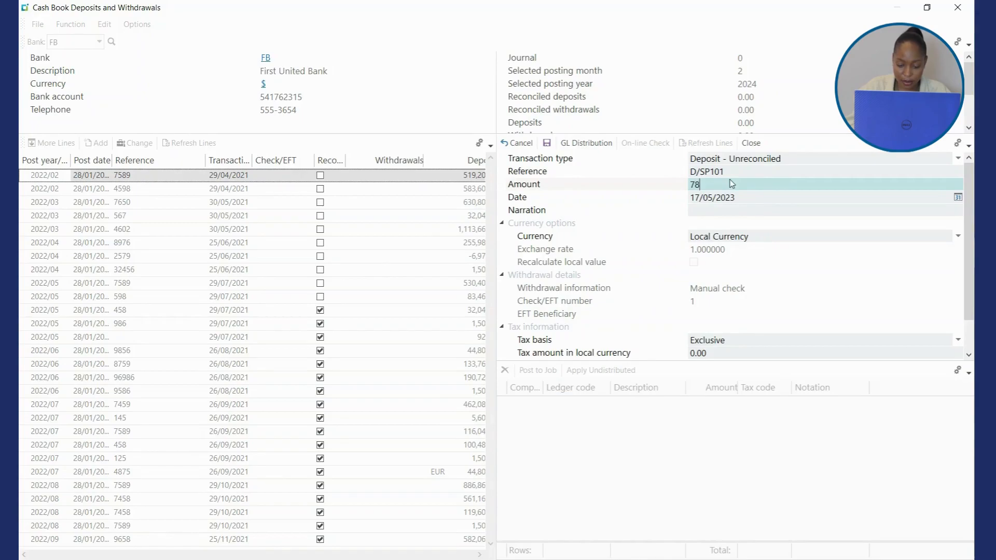
pyautogui.write('50.24')
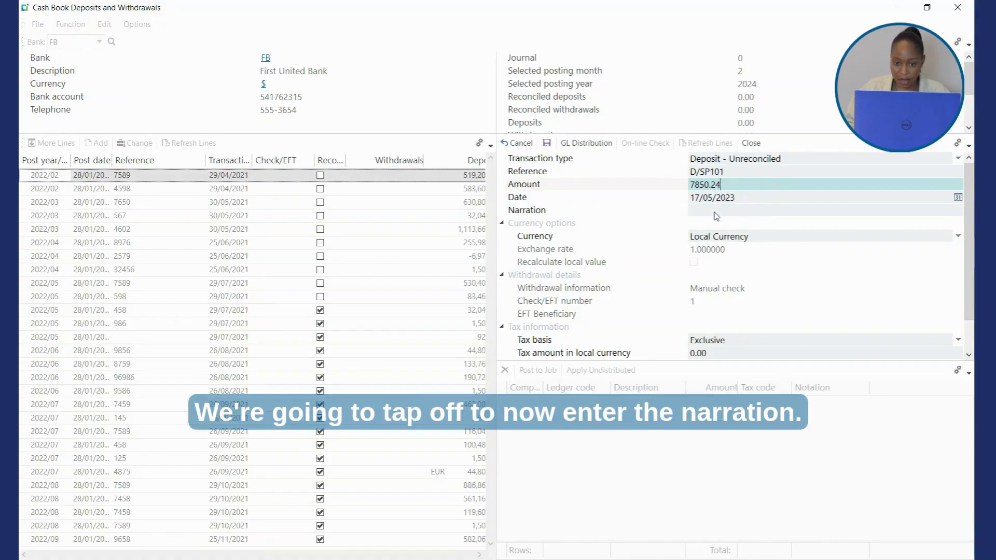
# Step: Keep the deposit's existing date and enter the narration "Disposal of Assets"
pyautogui.press('Tab')
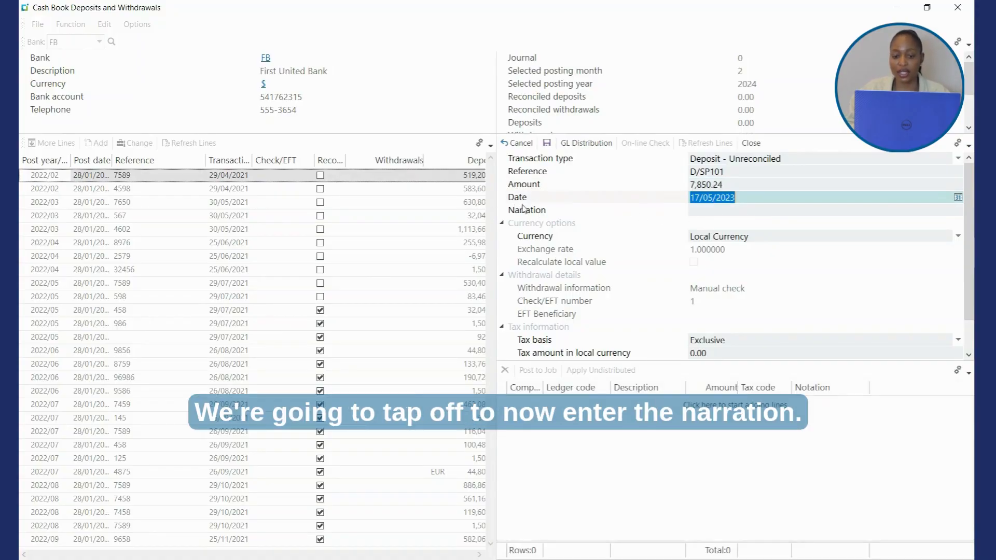
pyautogui.press('Tab')
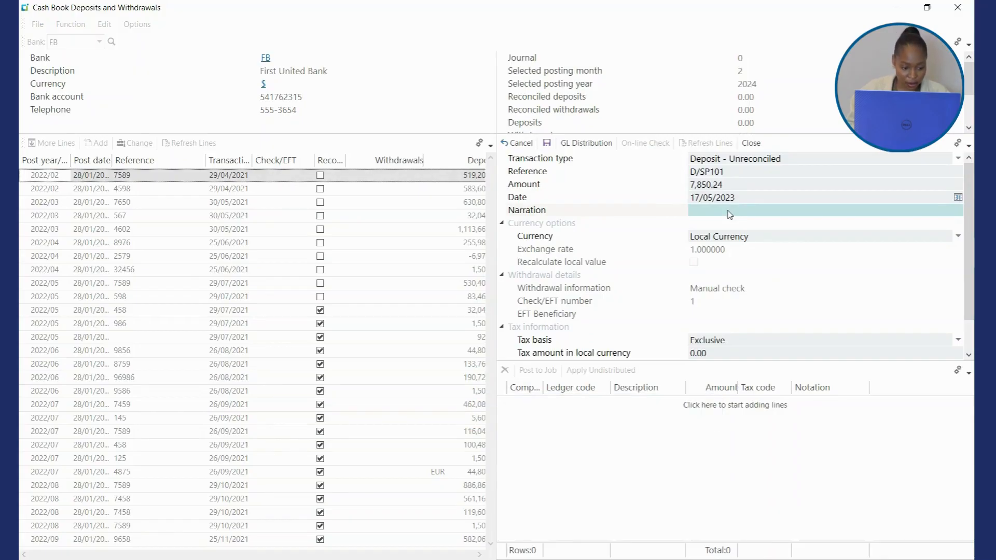
pyautogui.write('Disp')
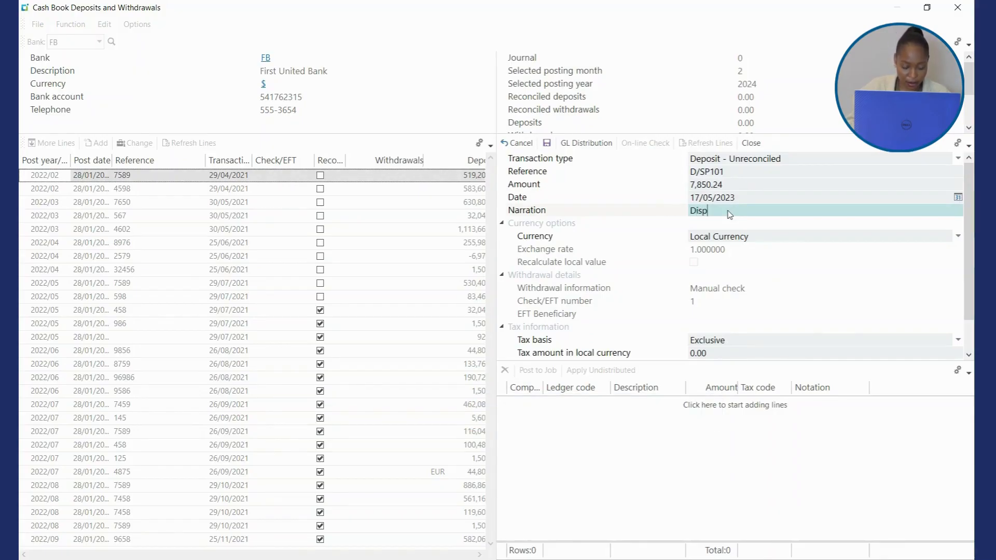
pyautogui.write('osal')
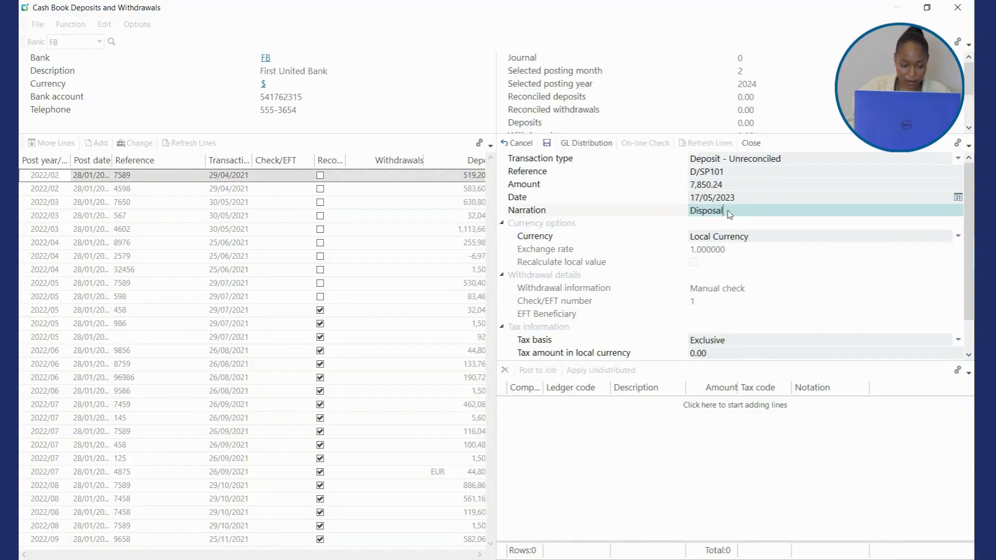
pyautogui.write(' of')
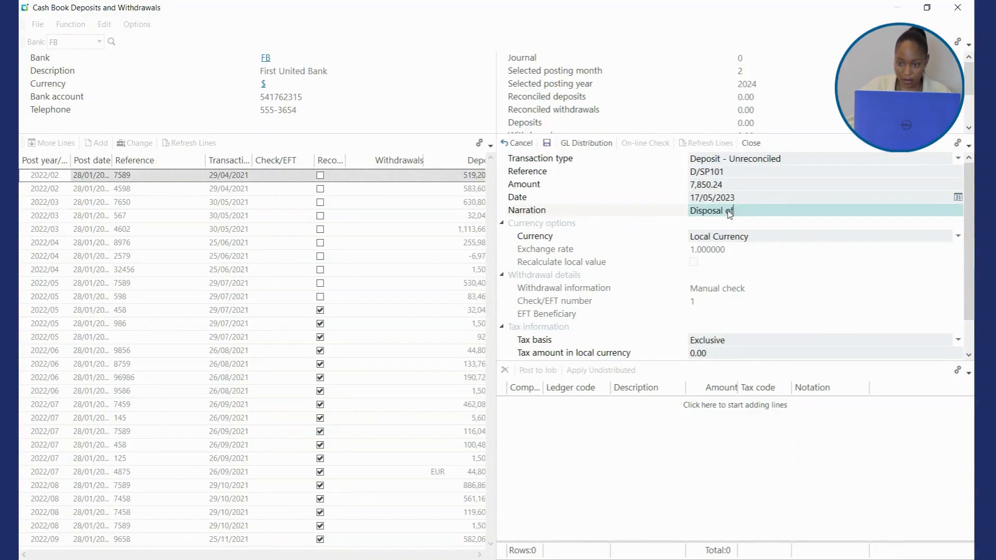
pyautogui.write(' Assets')
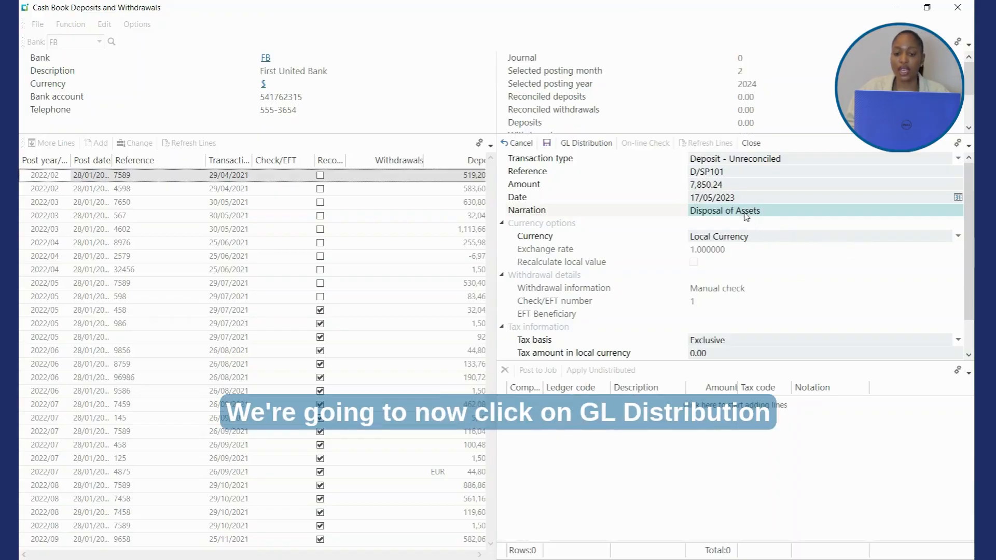
# Step: Start the deposit's GL distribution and assign ledger code 10-6440 to the first line
pyautogui.click(587, 145)
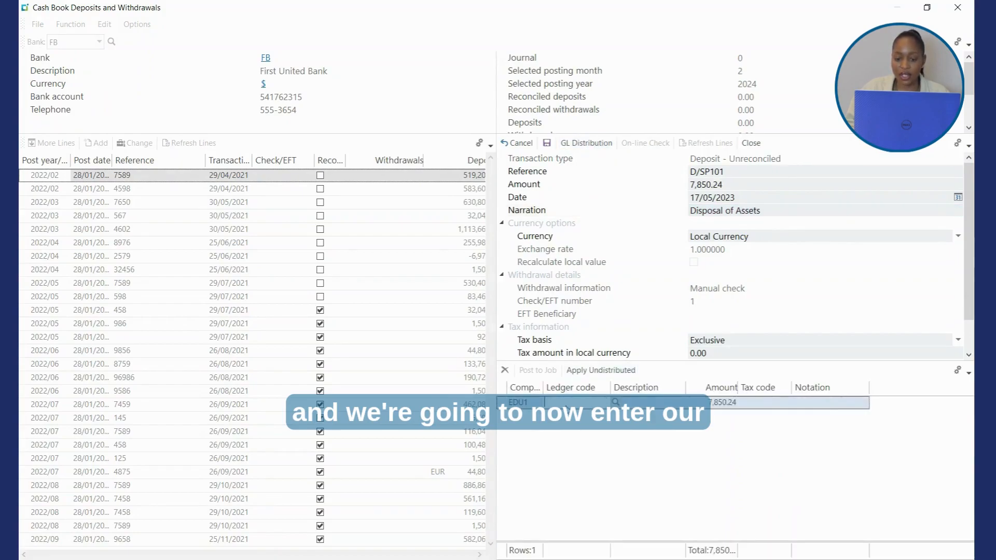
pyautogui.write('1')
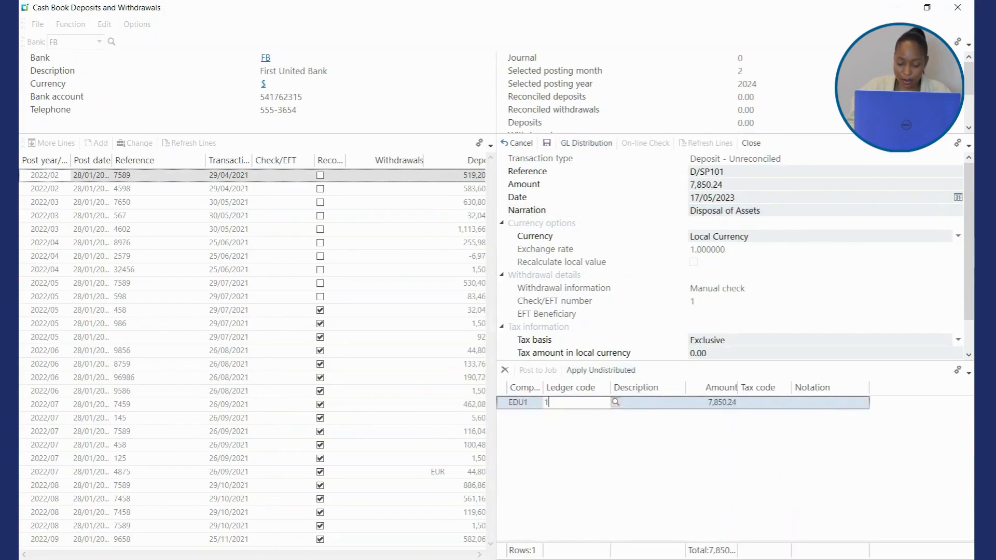
pyautogui.write('00')
pyautogui.press('BackSpace')
pyautogui.write('-')
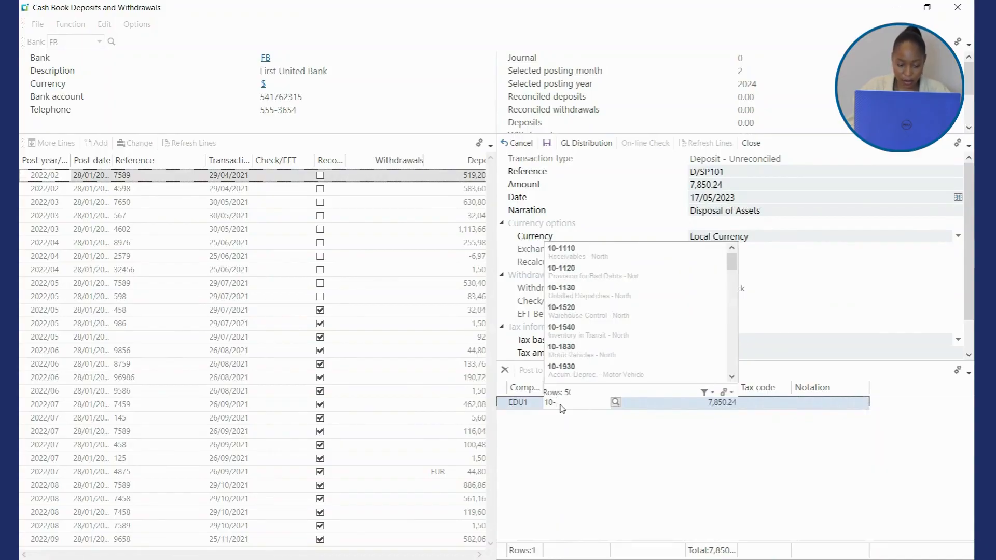
pyautogui.write('6')
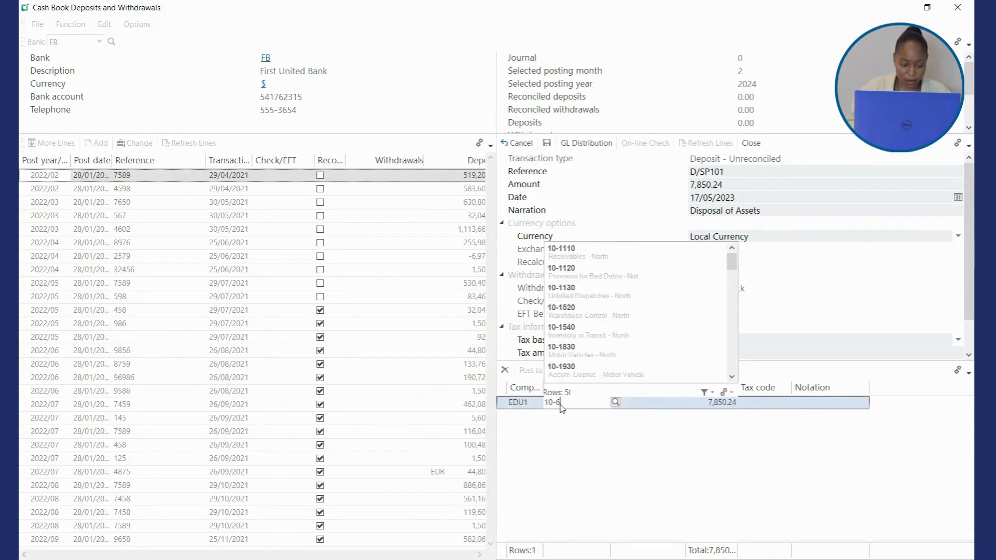
pyautogui.write('440')
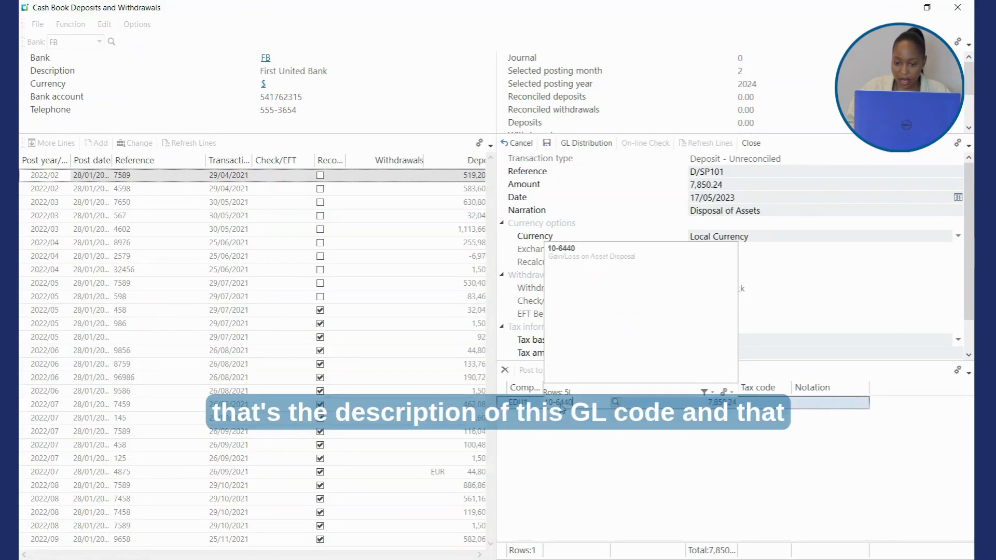
pyautogui.press('Tab')
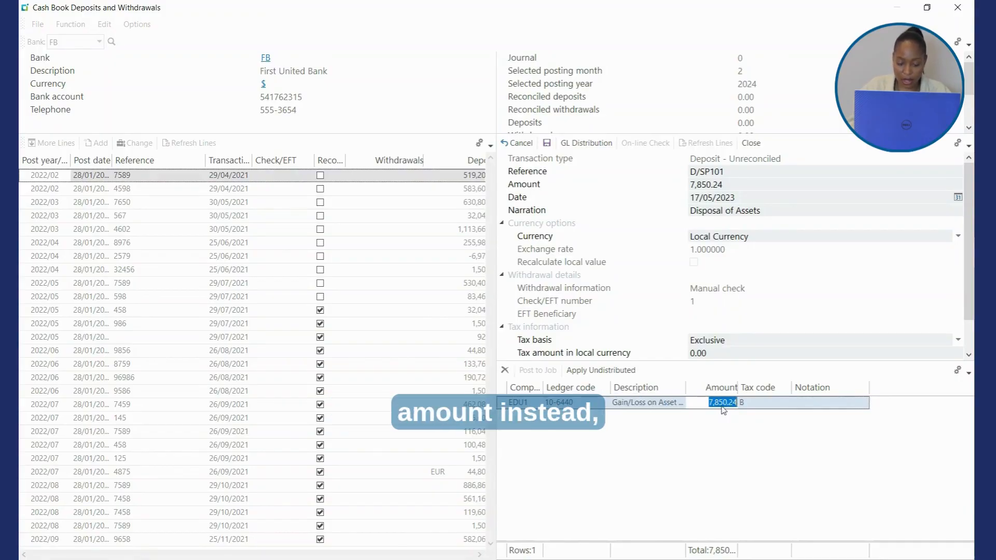
# Step: Set the amount of the first distribution line to 7,200.00
pyautogui.write('7')
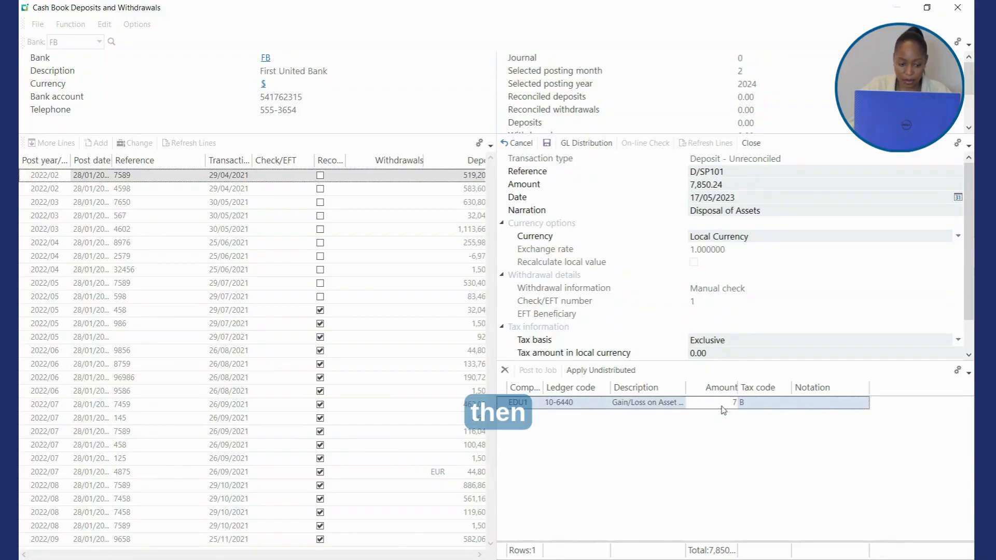
pyautogui.write(',200')
pyautogui.press('Tab')
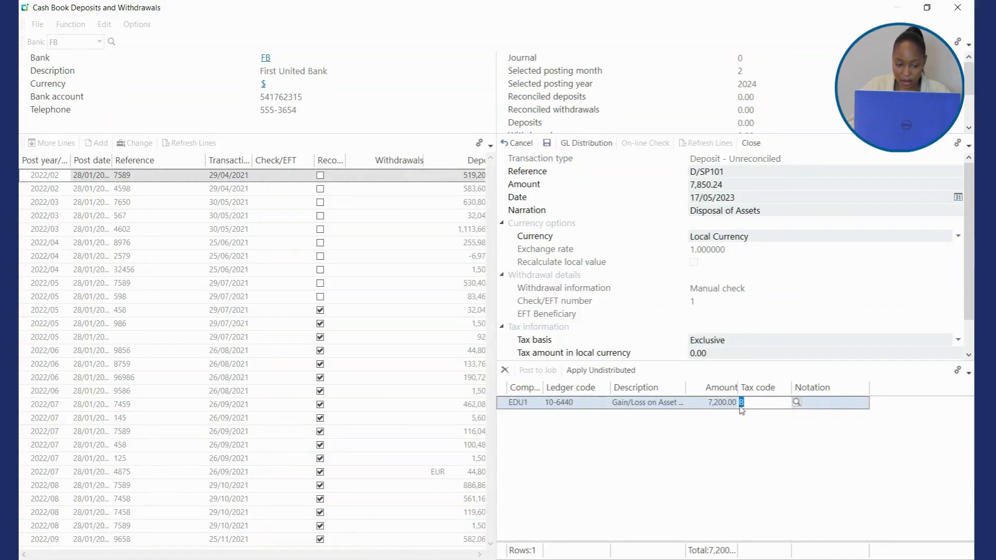
pyautogui.click(738, 404)
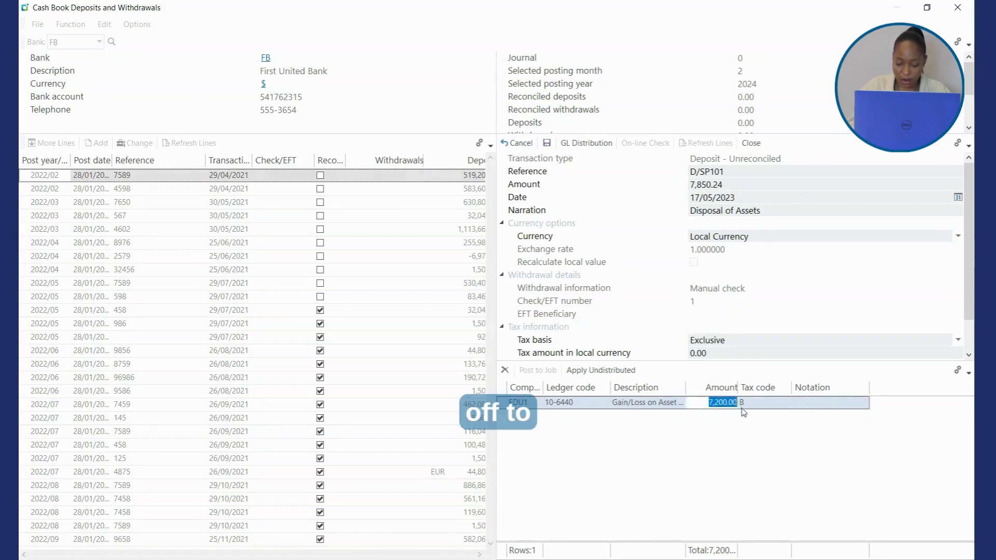
# Step: Keep tax code B on the first distribution line and enter the notation "Disposal of Assets"
pyautogui.click(742, 408)
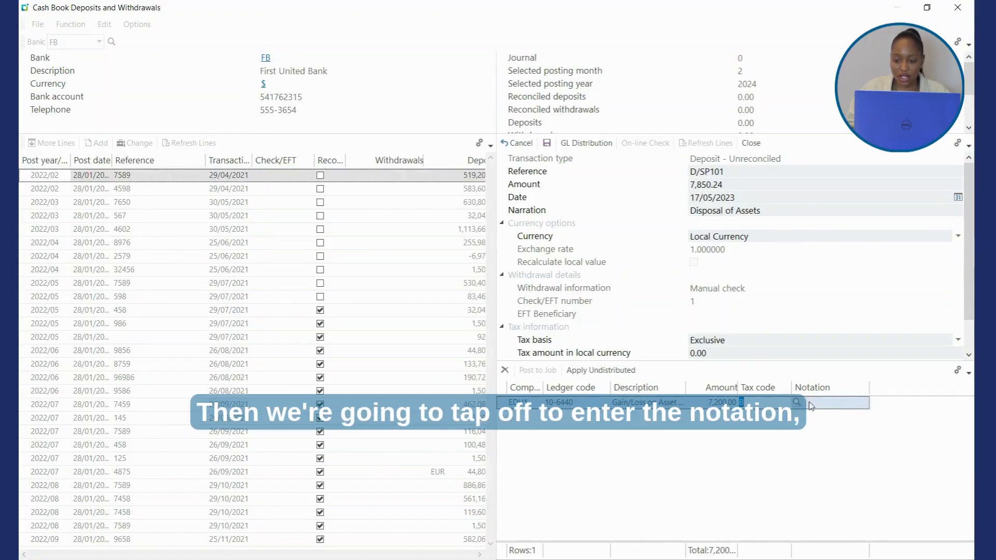
pyautogui.press('Tab')
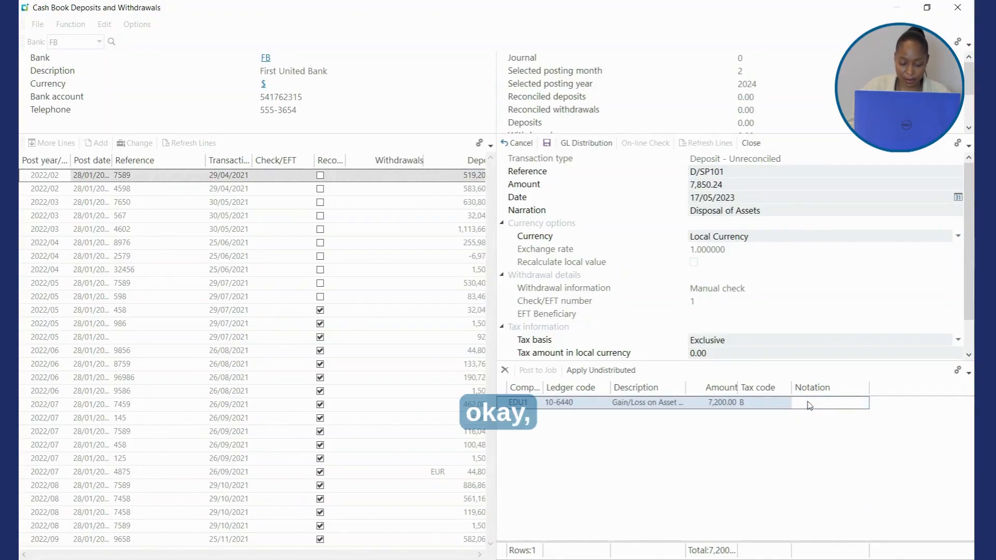
pyautogui.write('Dis')
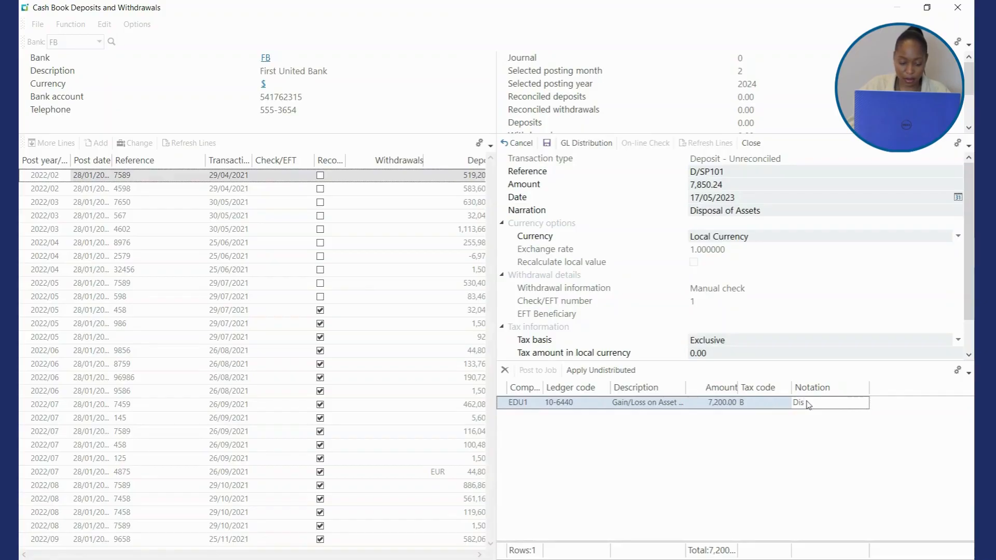
pyautogui.write('posal of Asse')
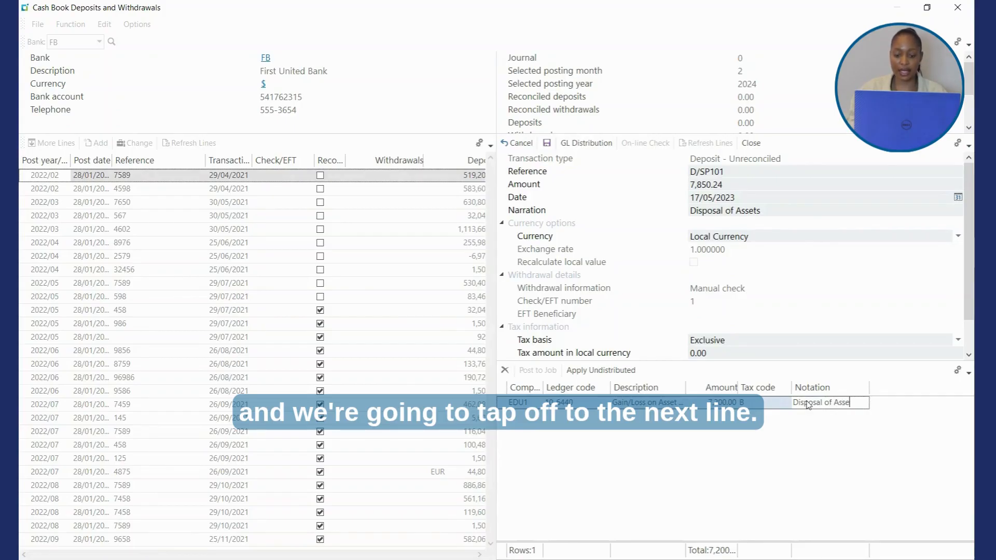
pyautogui.write('ts')
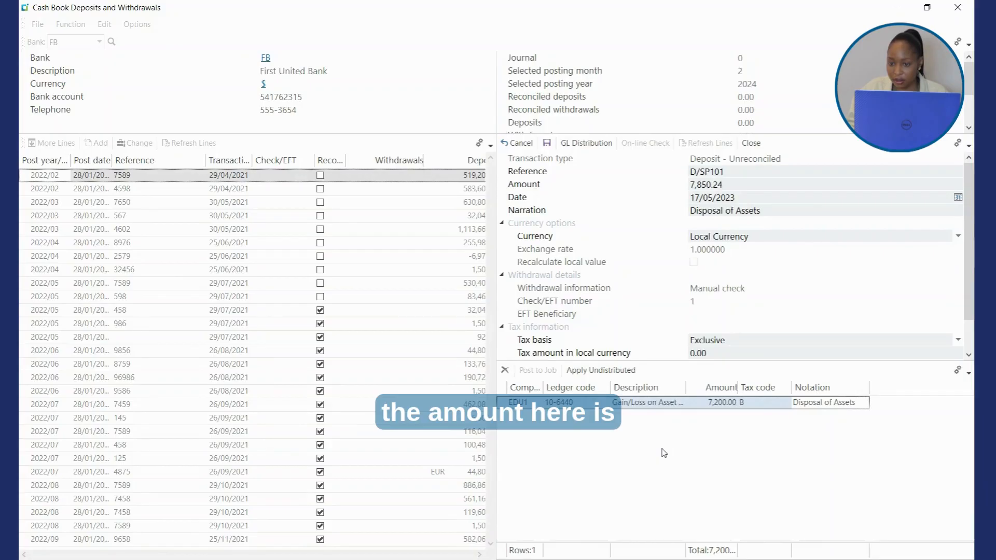
# Step: Add a second distribution line with ledger code 20-6440 for the remaining amount and save the deposit, accepting the calculated tax
pyautogui.press('Tab')
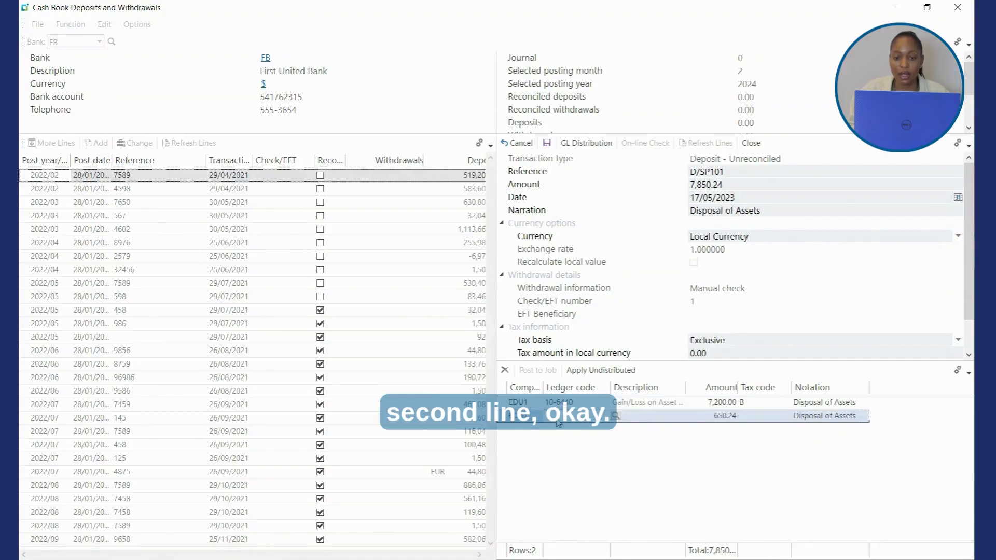
pyautogui.write('20-')
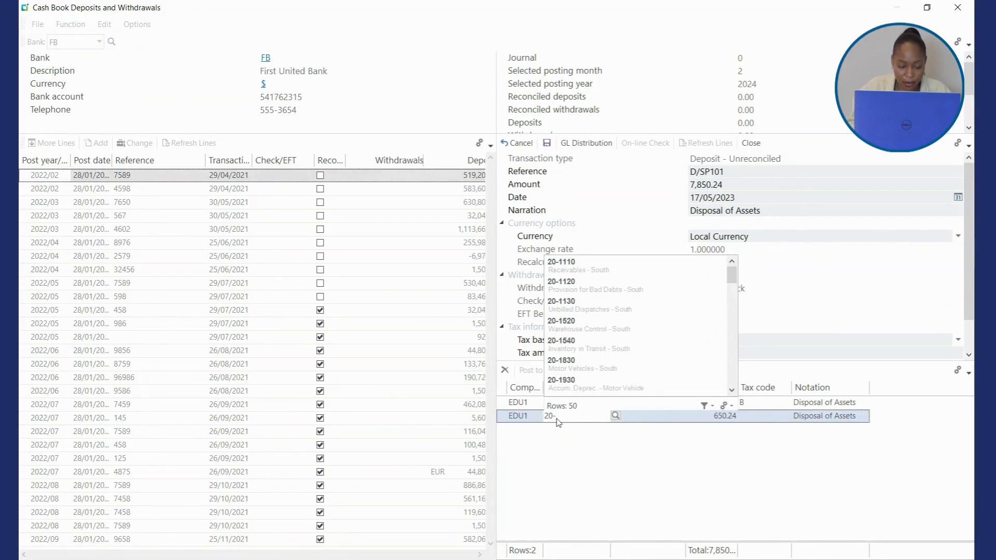
pyautogui.write('1')
pyautogui.write('440')
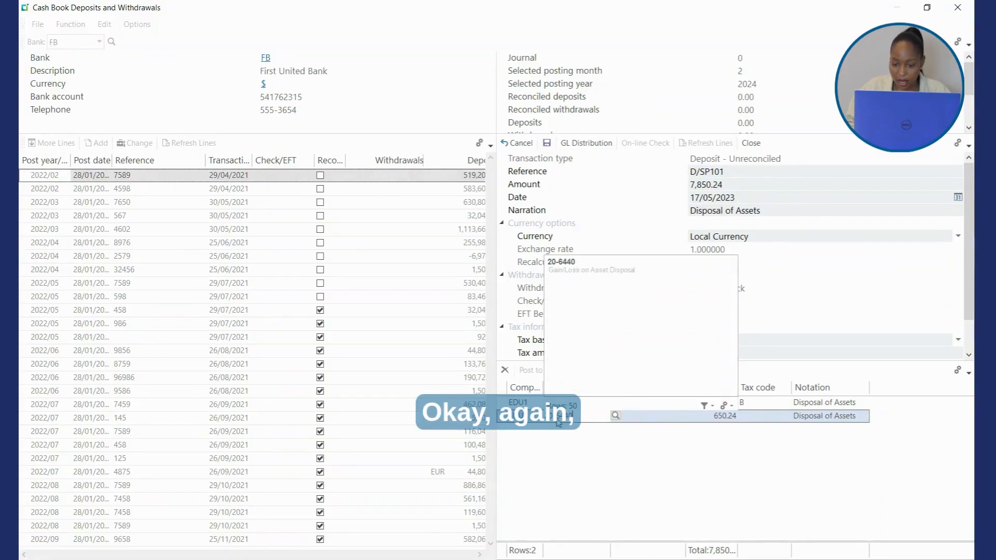
pyautogui.press('Tab')
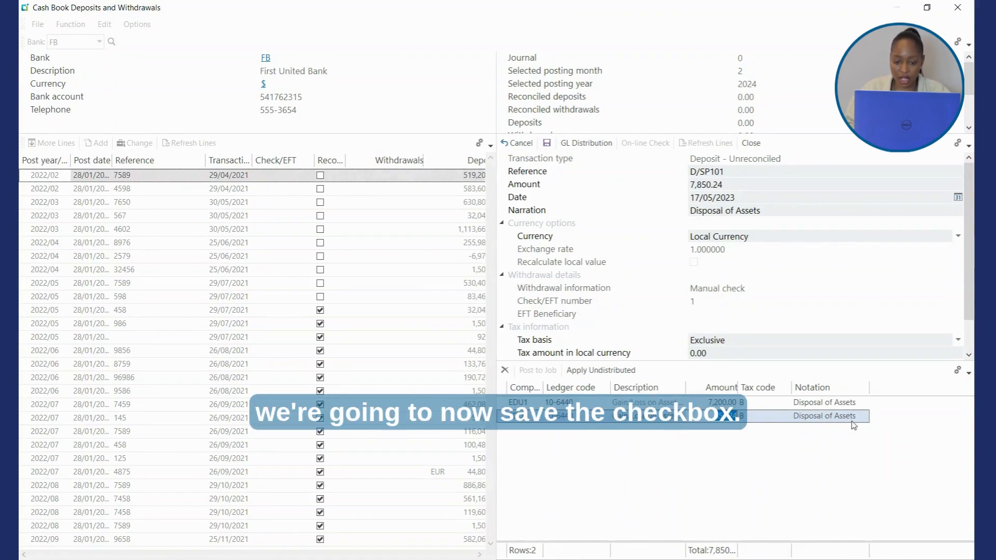
pyautogui.click(550, 147)
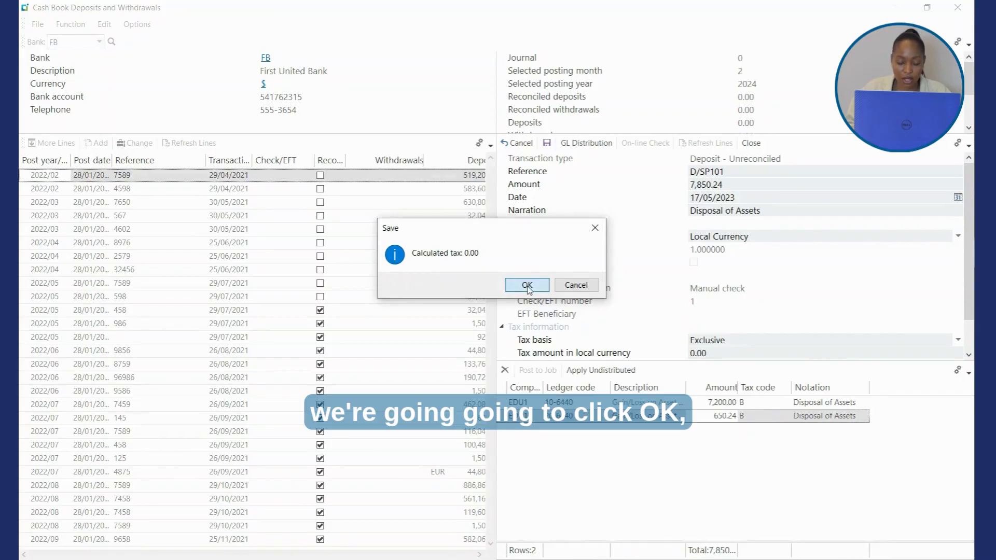
pyautogui.click(527, 286)
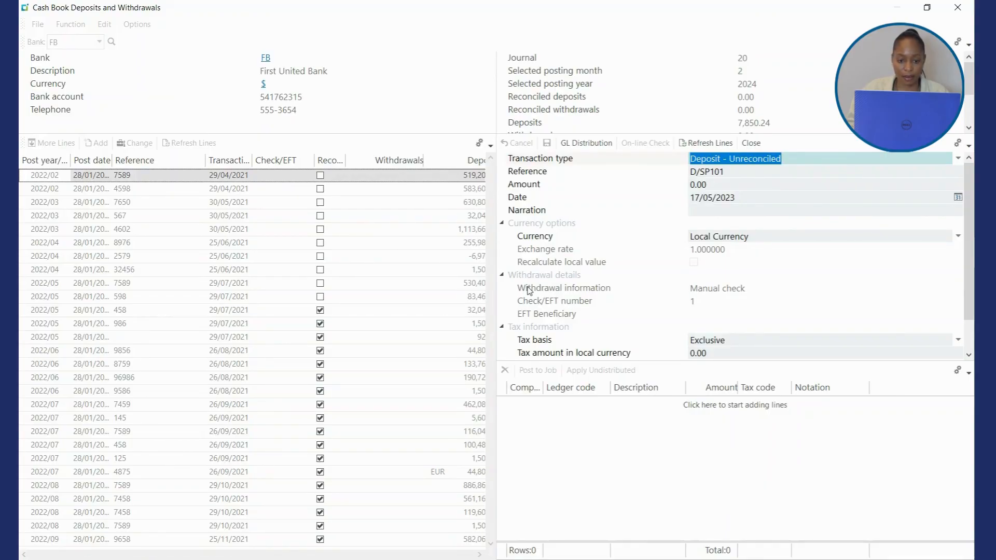
# Step: Close the deposit maintenance and GL distribution panes and exit Cash Book Deposits and Withdrawals
pyautogui.click(968, 8)
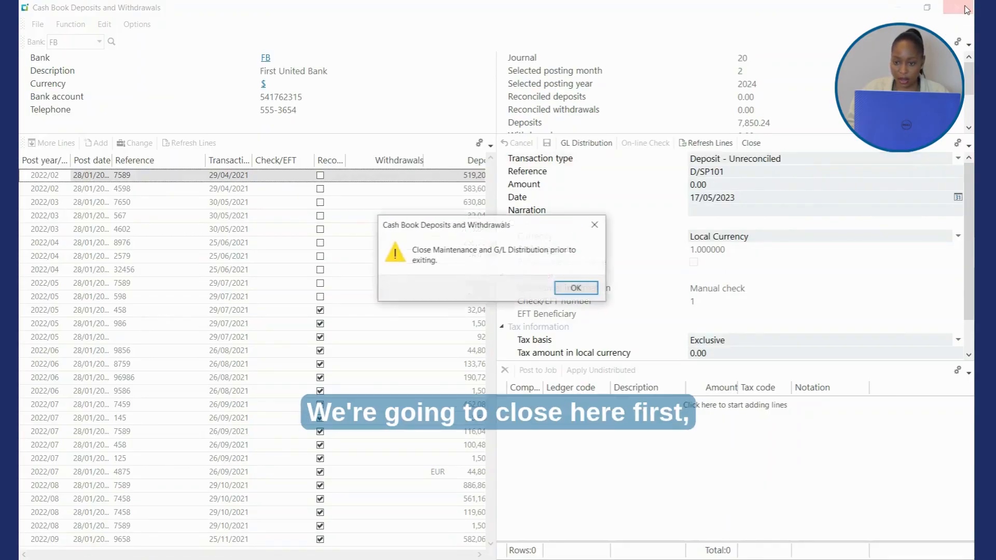
pyautogui.click(576, 288)
pyautogui.click(752, 143)
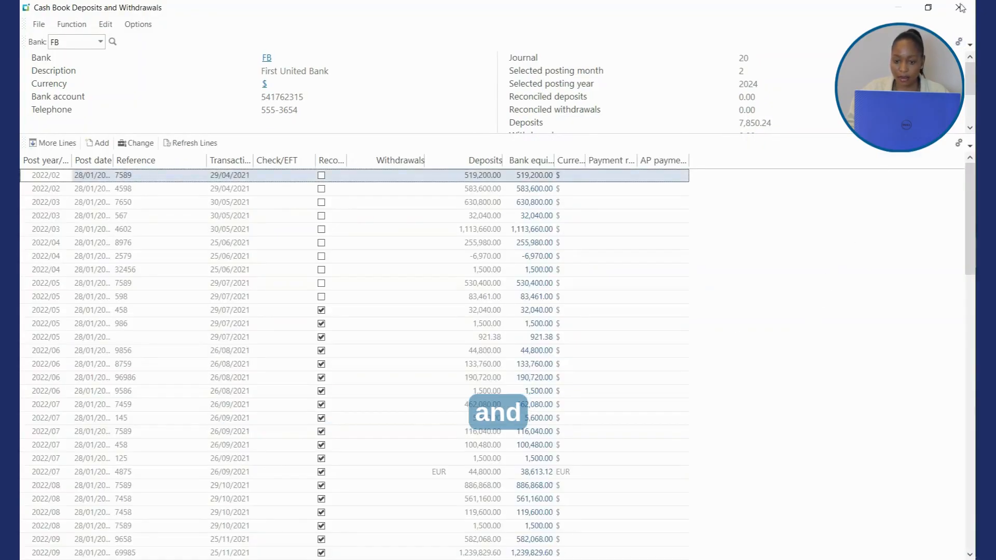
pyautogui.click(959, 7)
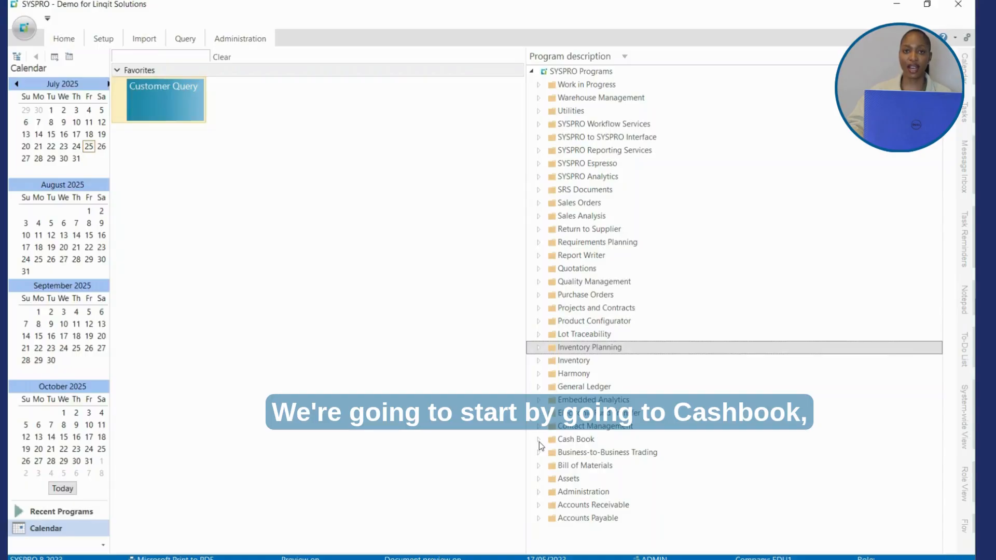
# Step: Open Deposits and Withdrawals under Cash Book Transaction Processing, maximise its window and load the transactions of bank FB
pyautogui.click(539, 440)
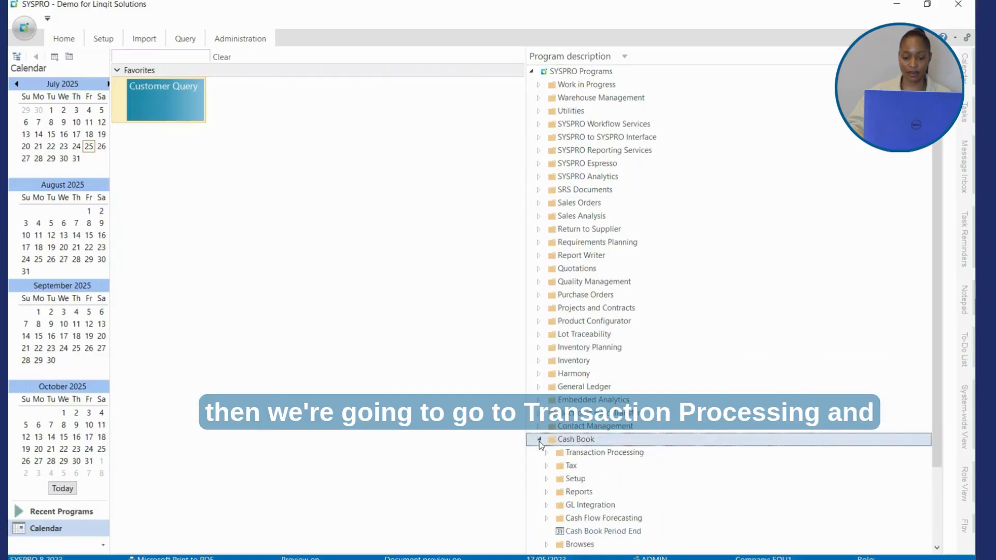
pyautogui.click(547, 453)
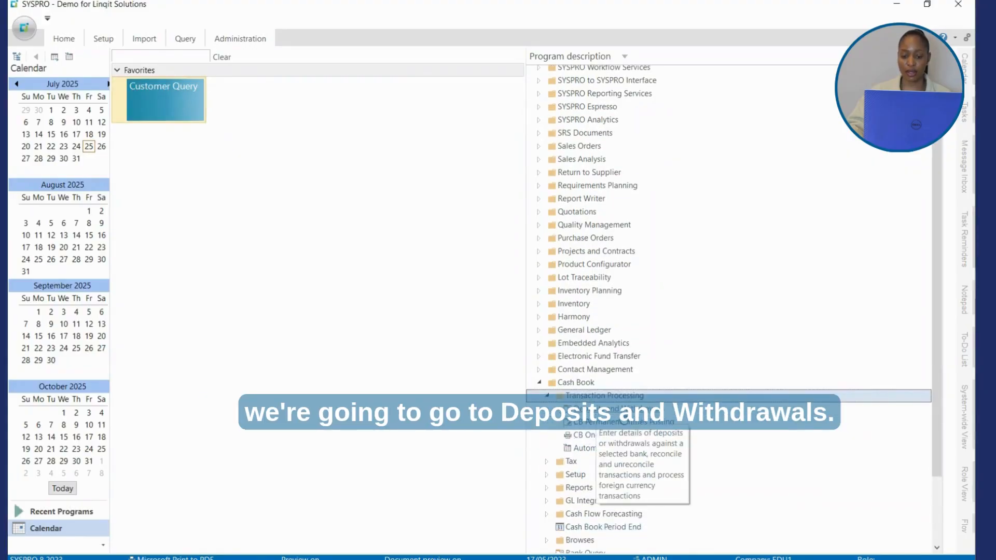
pyautogui.click(592, 421)
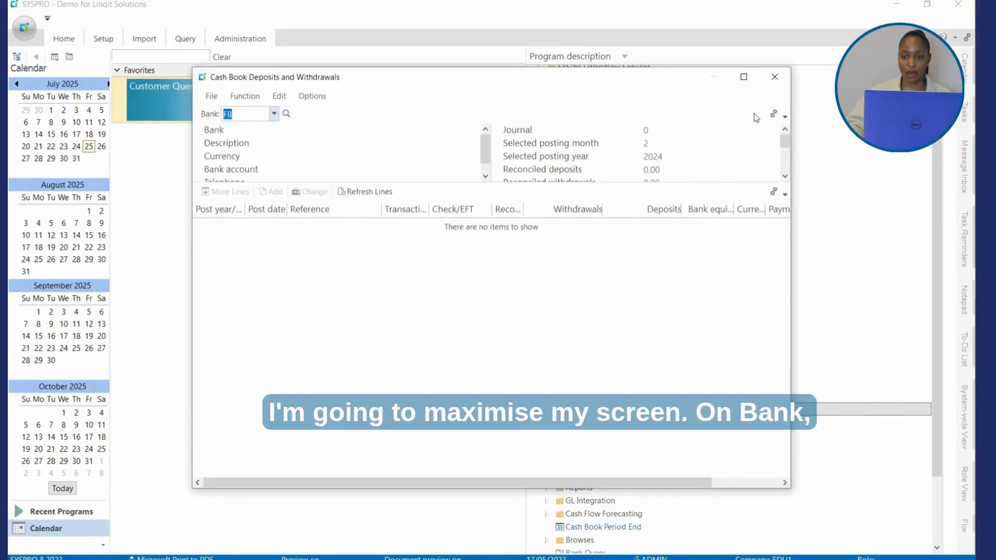
pyautogui.click(745, 78)
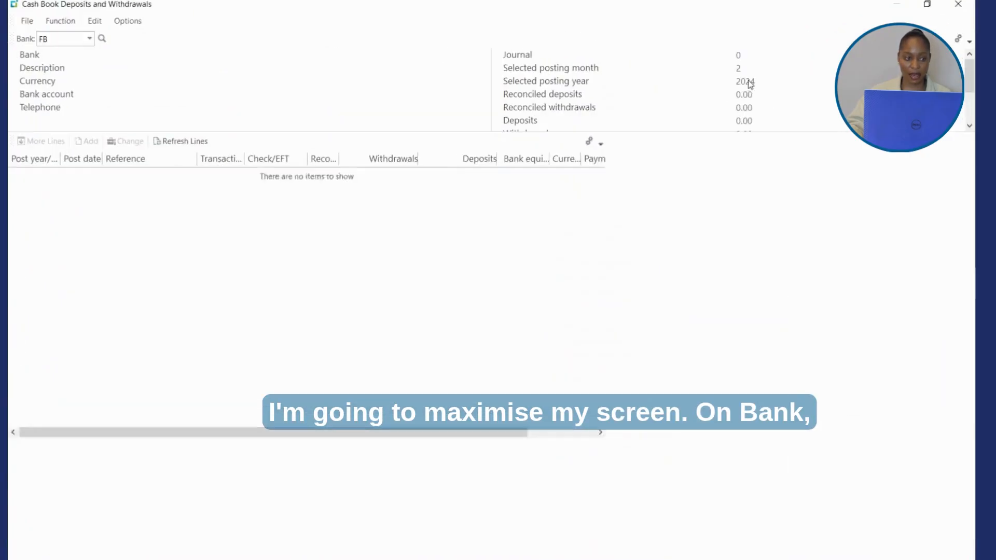
pyautogui.click(66, 39)
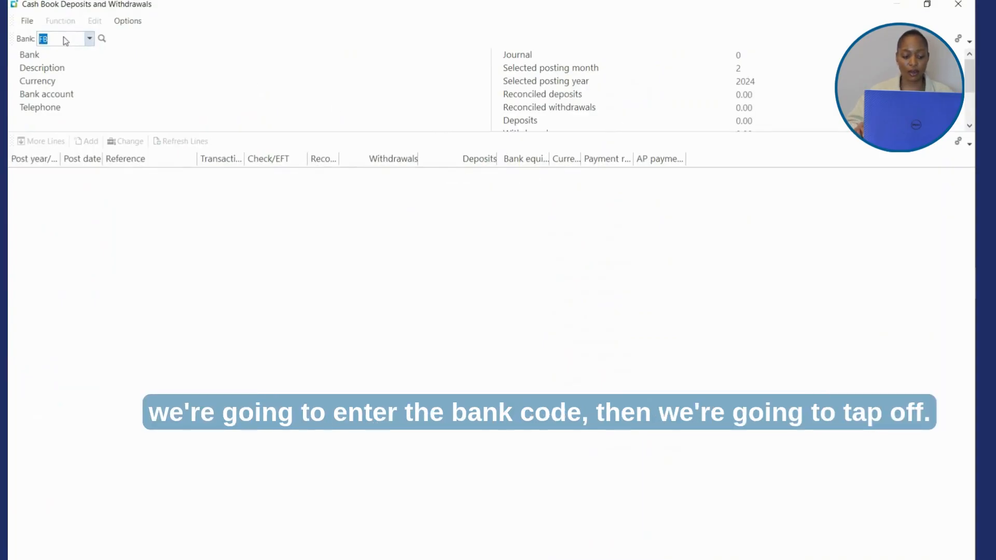
pyautogui.press('Tab')
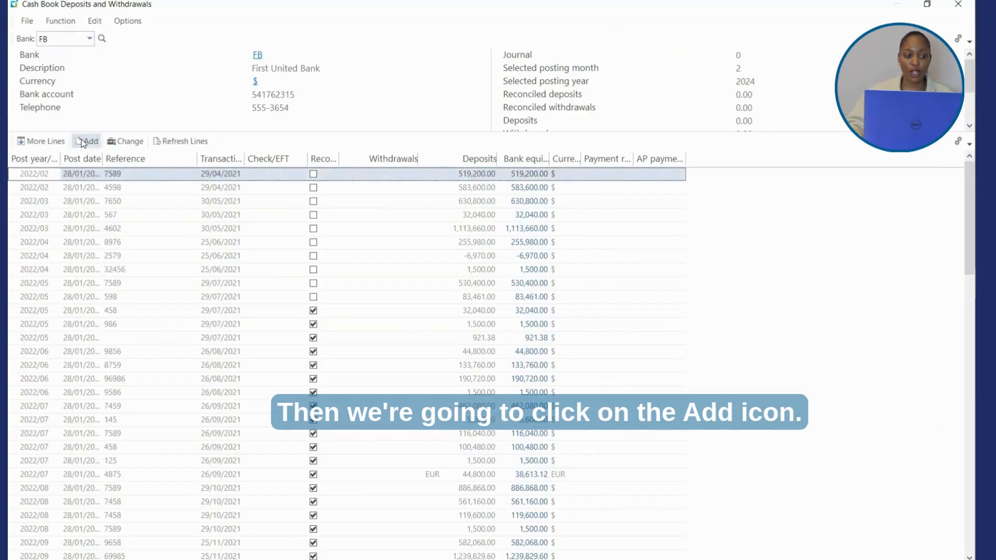
# Step: Add a new bank transaction of type Deposit - Reconciled with the reference "Interest"
pyautogui.click(84, 141)
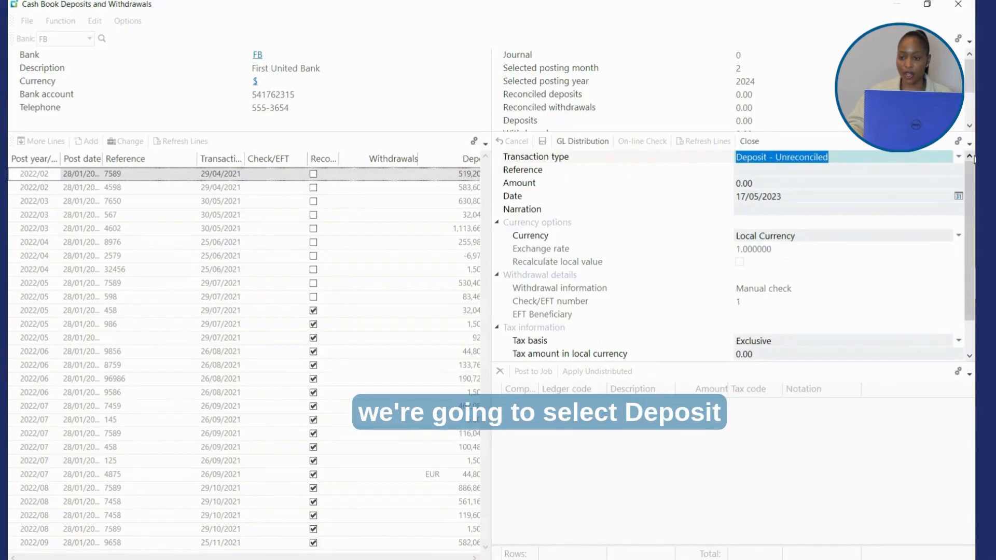
pyautogui.click(960, 157)
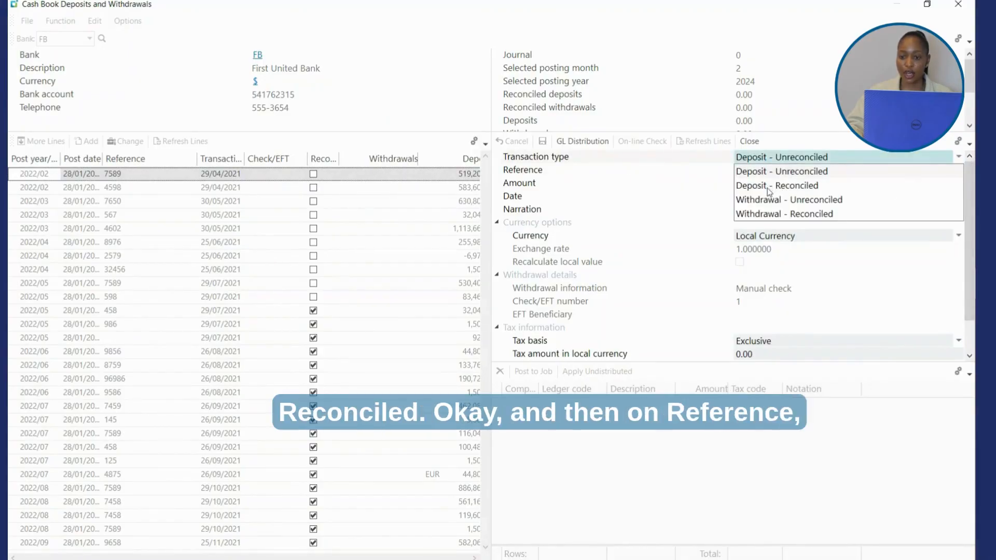
pyautogui.click(791, 188)
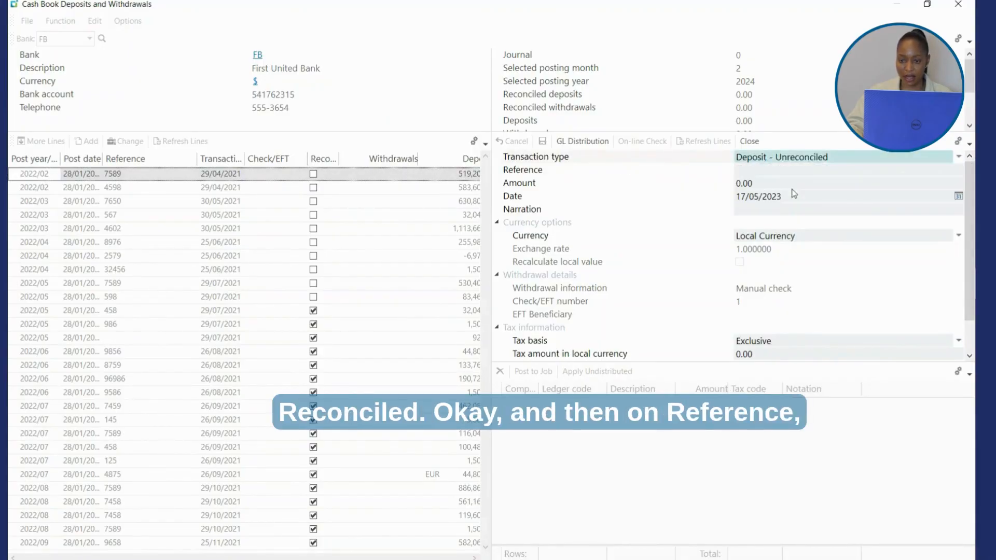
pyautogui.click(747, 168)
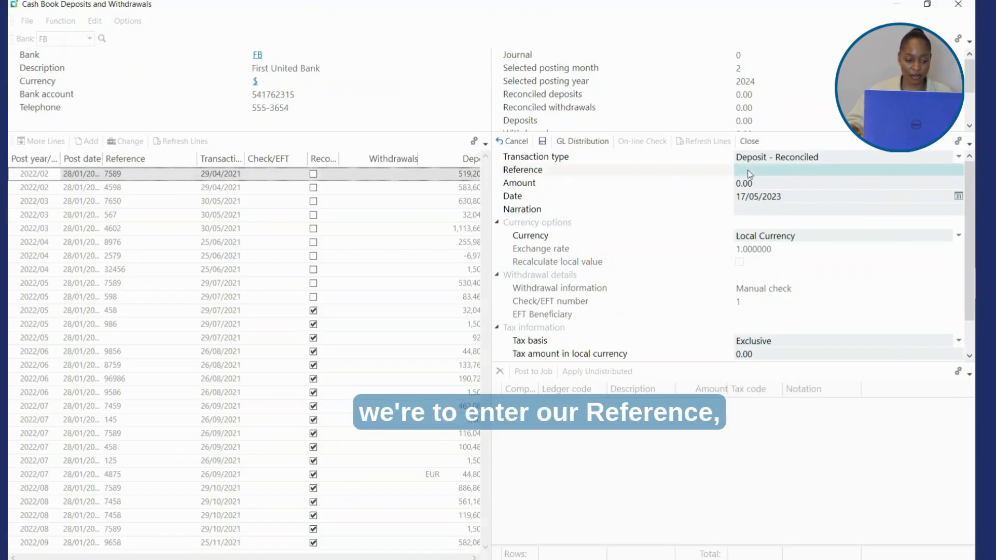
pyautogui.write('I')
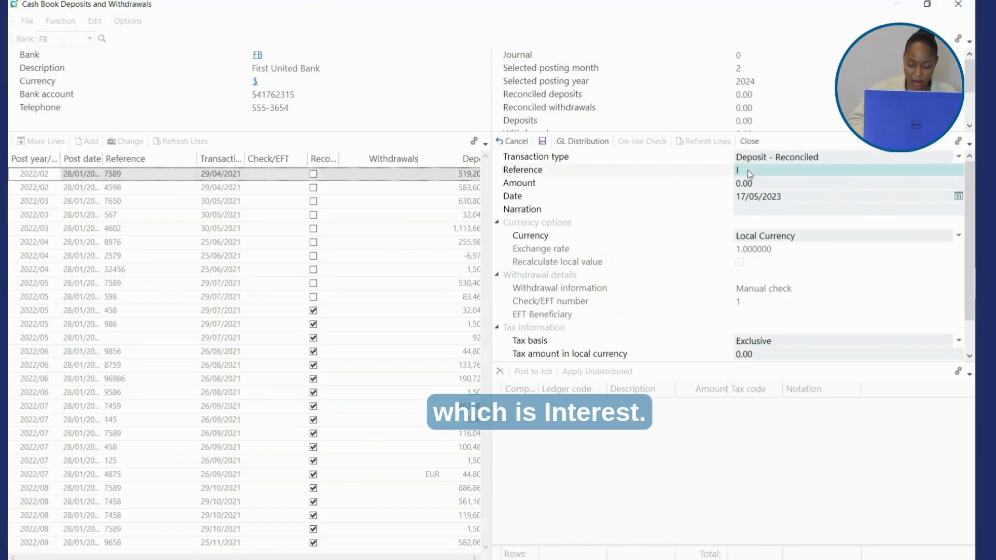
pyautogui.write('nt')
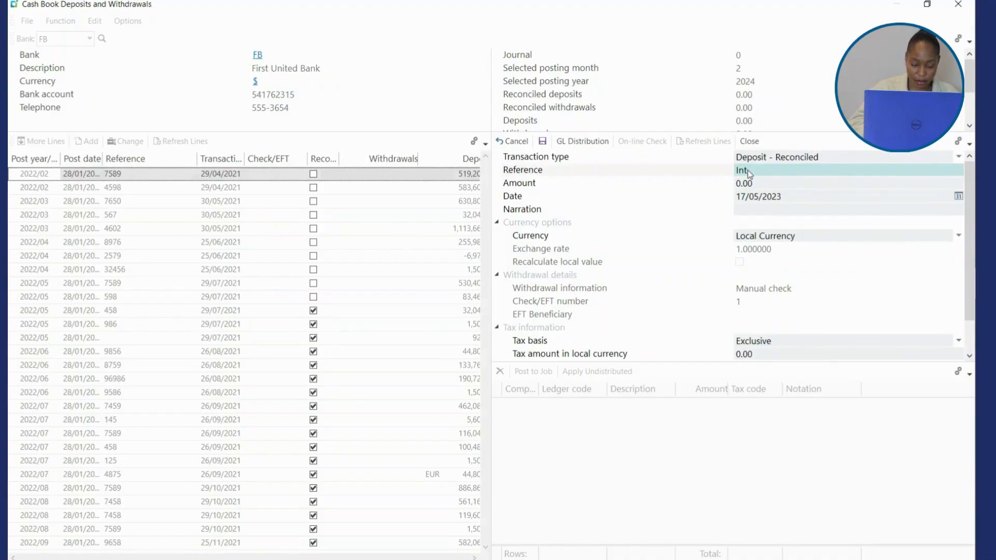
pyautogui.write('erest')
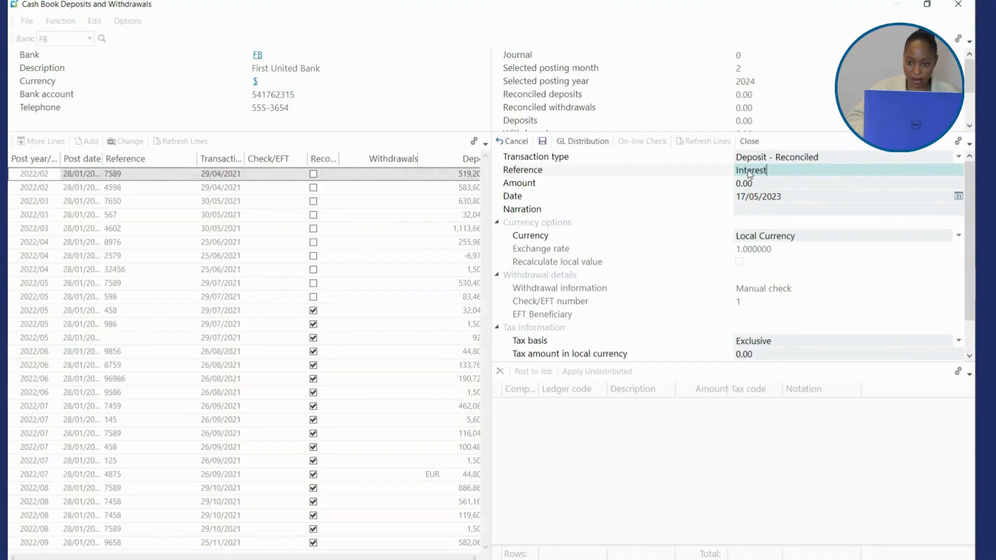
# Step: Set the deposit amount to 35.20 and enter the narration "Interest received"
pyautogui.click(750, 185)
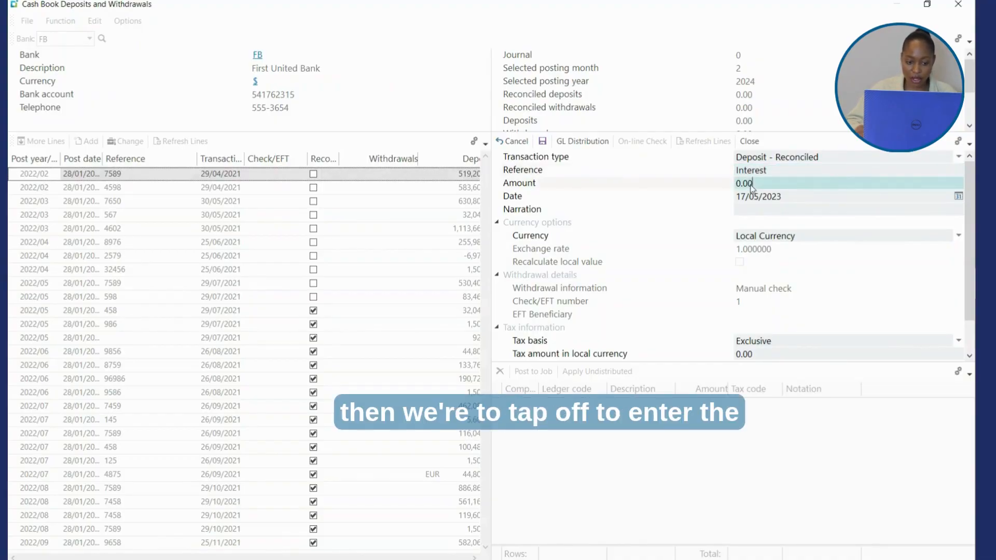
pyautogui.press('BackSpace')
pyautogui.press('BackSpace')
pyautogui.press('BackSpace')
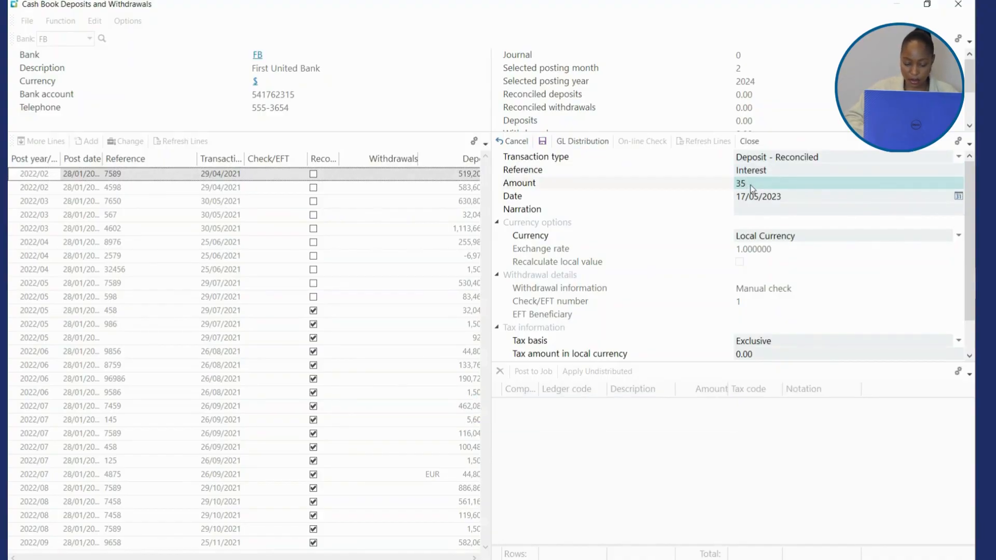
pyautogui.click(765, 211)
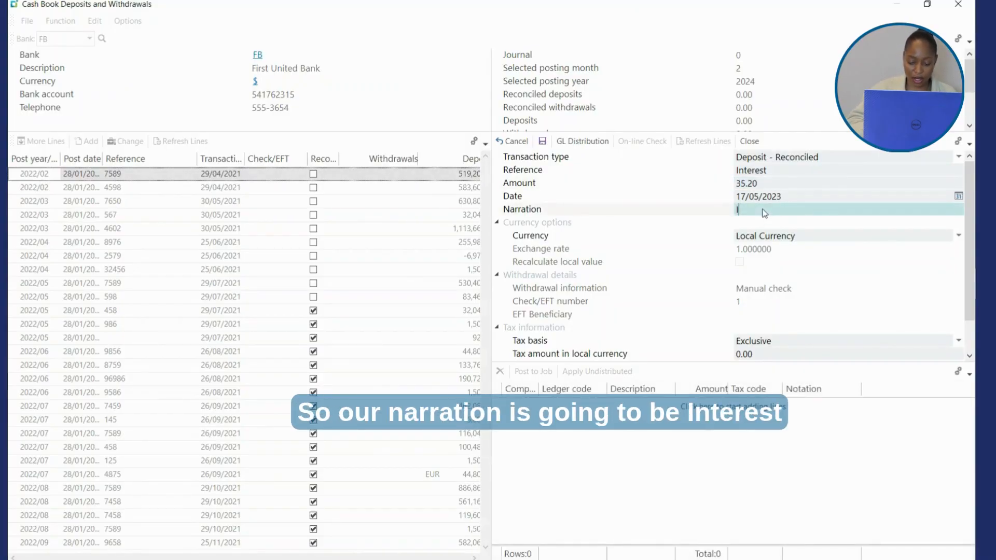
pyautogui.write('Inte')
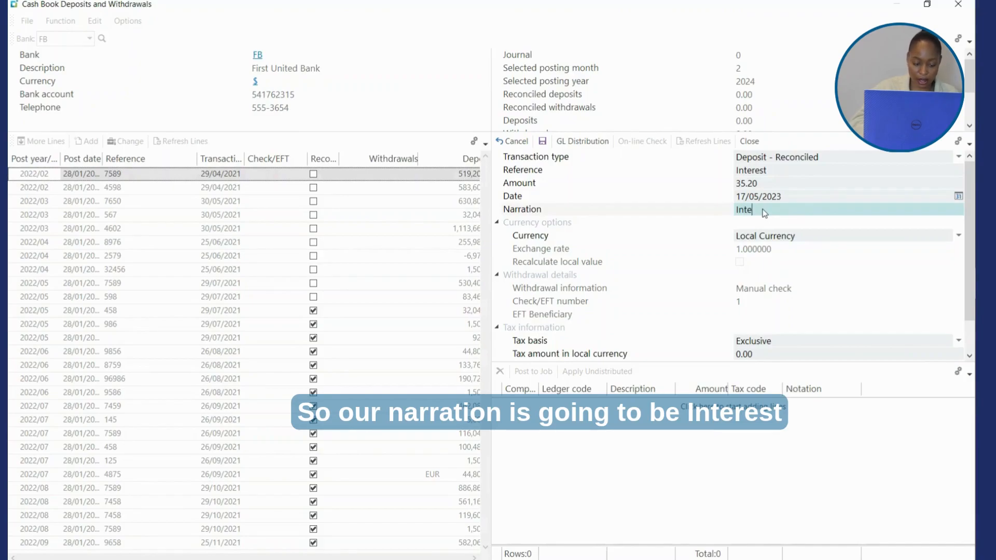
pyautogui.write('rest received')
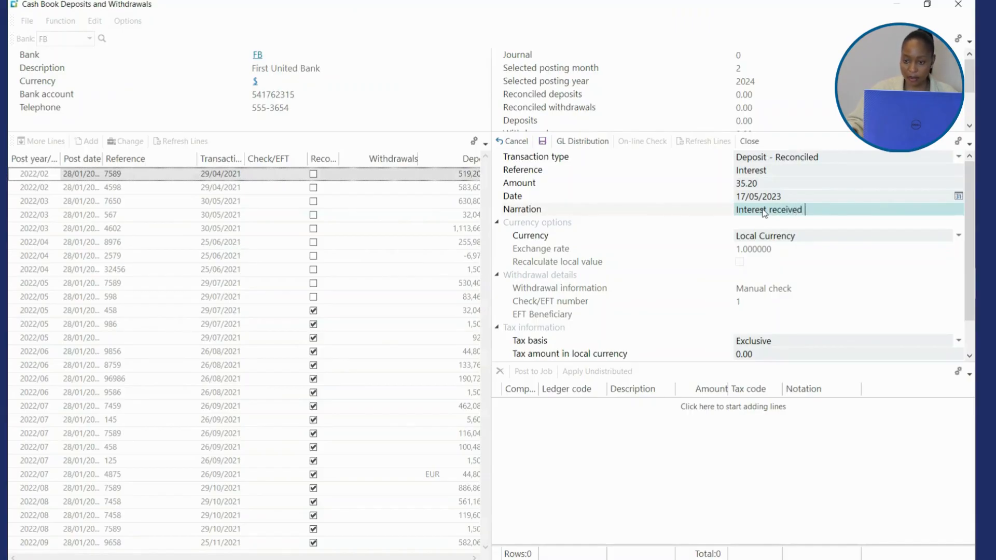
pyautogui.press('Tab')
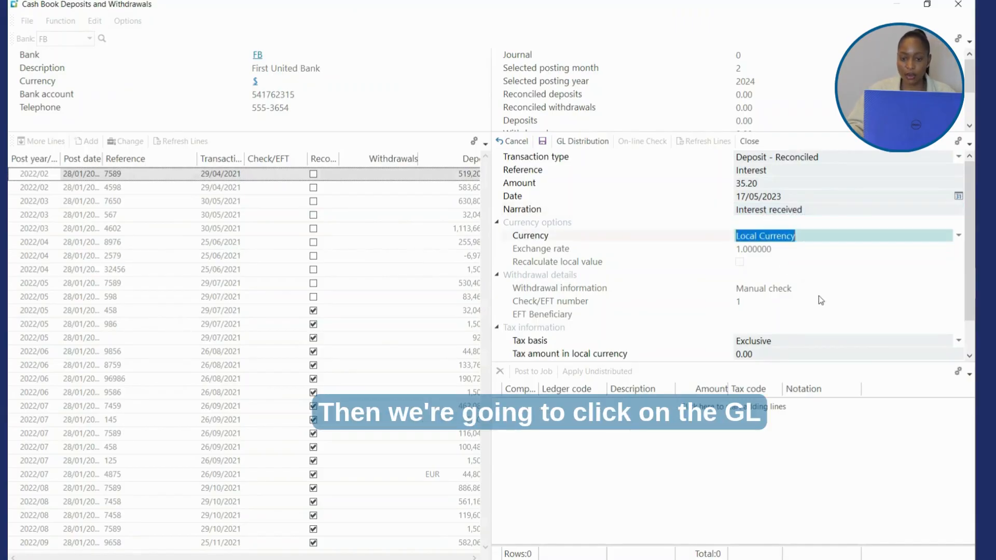
# Step: Start the GL distribution of the interest deposit and assign the full amount to ledger code 00-4540
pyautogui.click(572, 141)
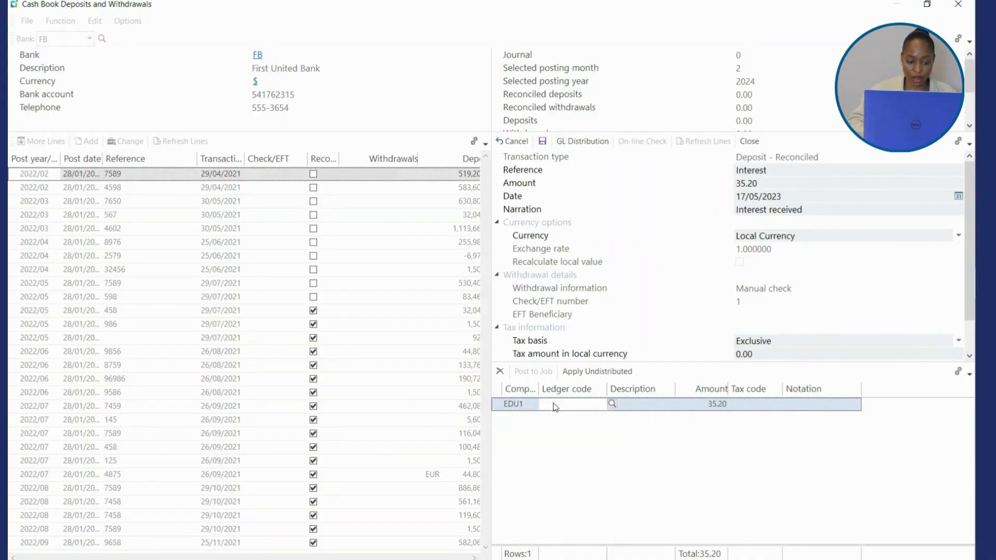
pyautogui.write('00')
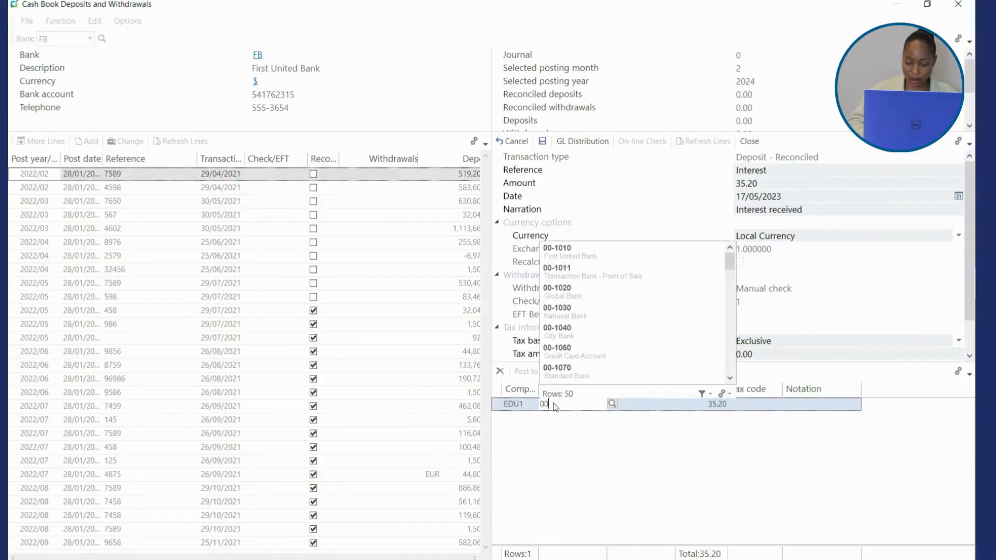
pyautogui.write('-45')
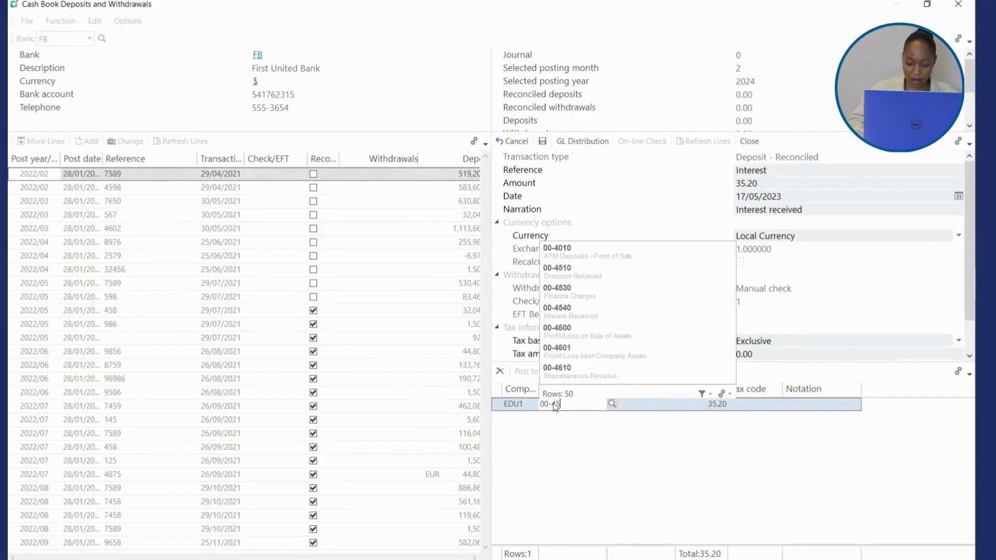
pyautogui.write('40')
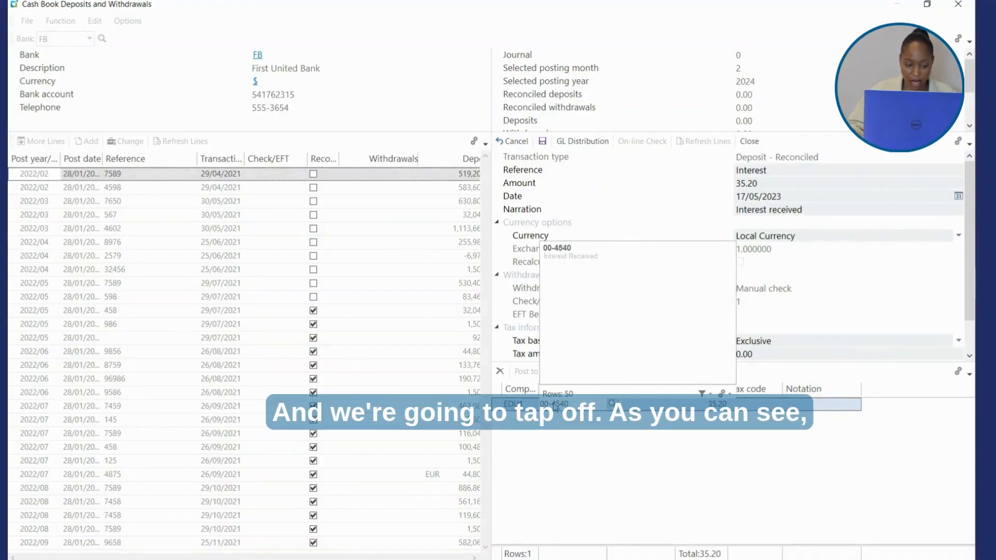
pyautogui.press('Tab')
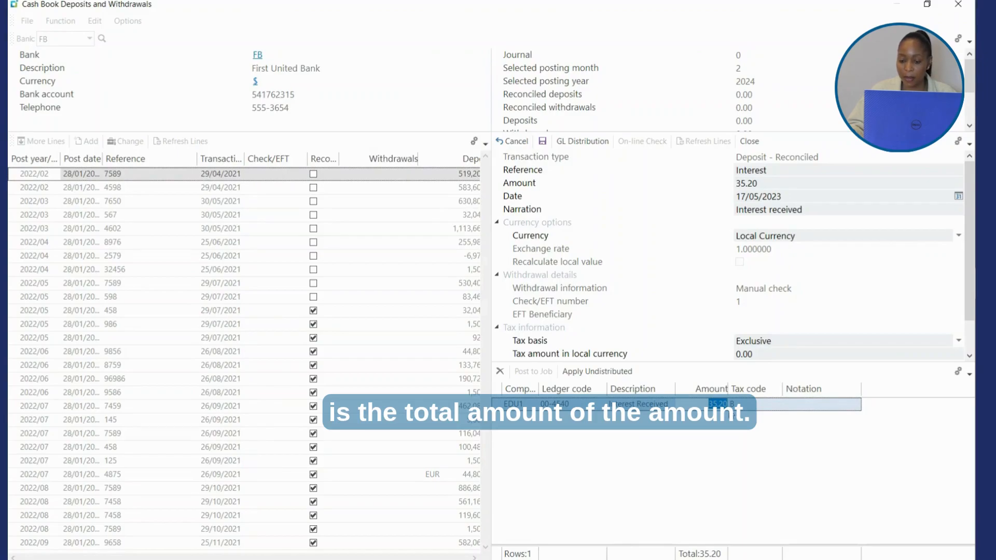
# Step: Keep tax code B on the distribution line and enter the notation "Interest received"
pyautogui.click(734, 408)
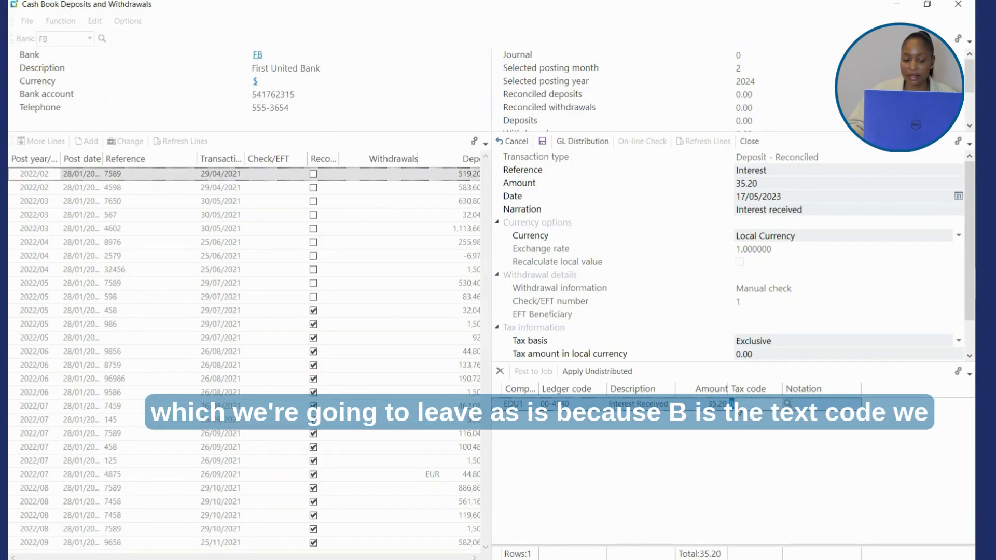
pyautogui.click(802, 407)
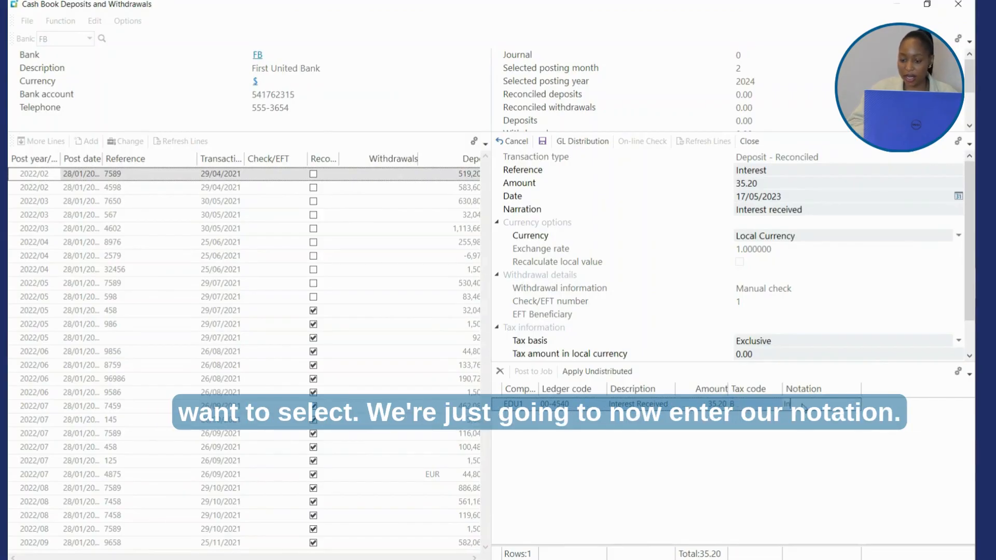
pyautogui.write('Interest rece')
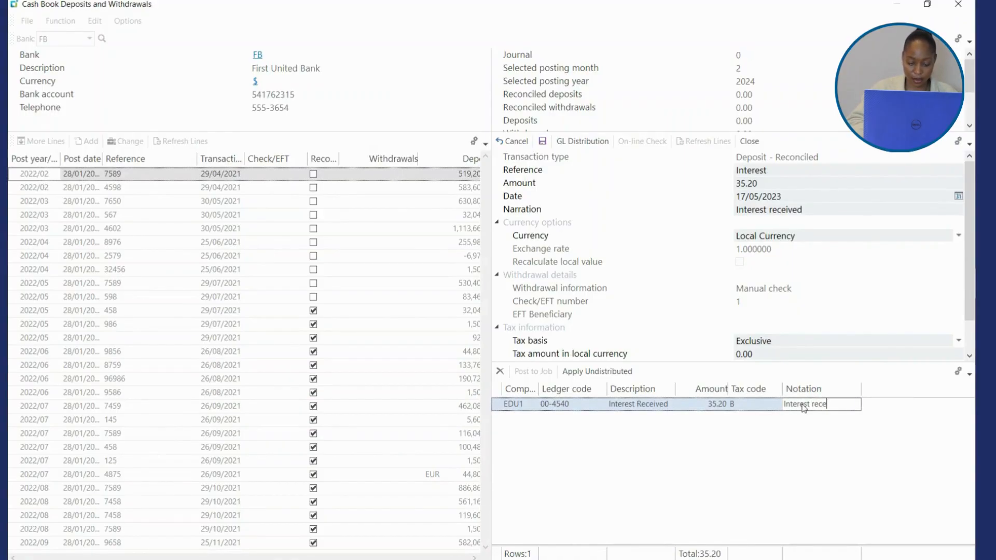
pyautogui.write('ived')
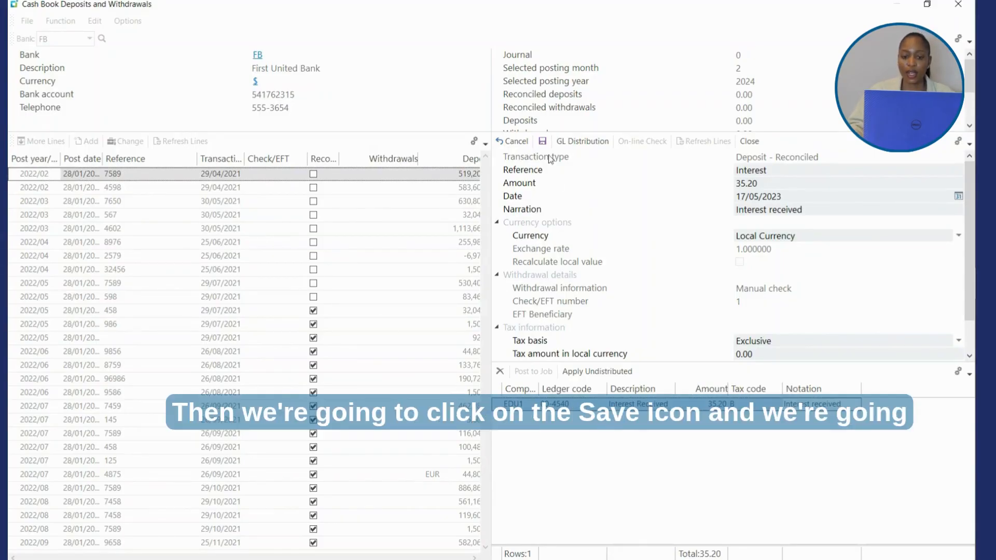
# Step: Save the interest deposit, accepting the calculated tax, and exit Cash Book Deposits and Withdrawals
pyautogui.click(542, 142)
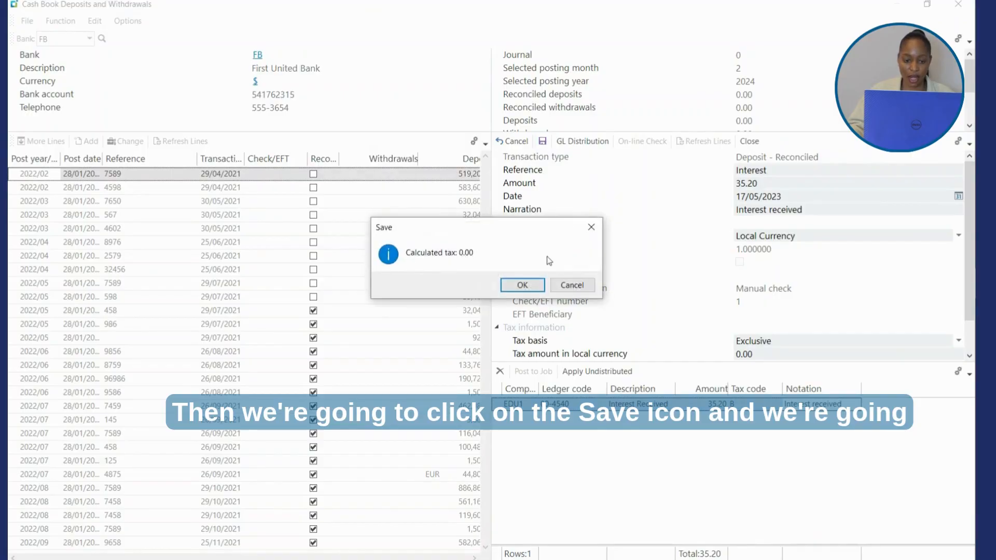
pyautogui.click(531, 286)
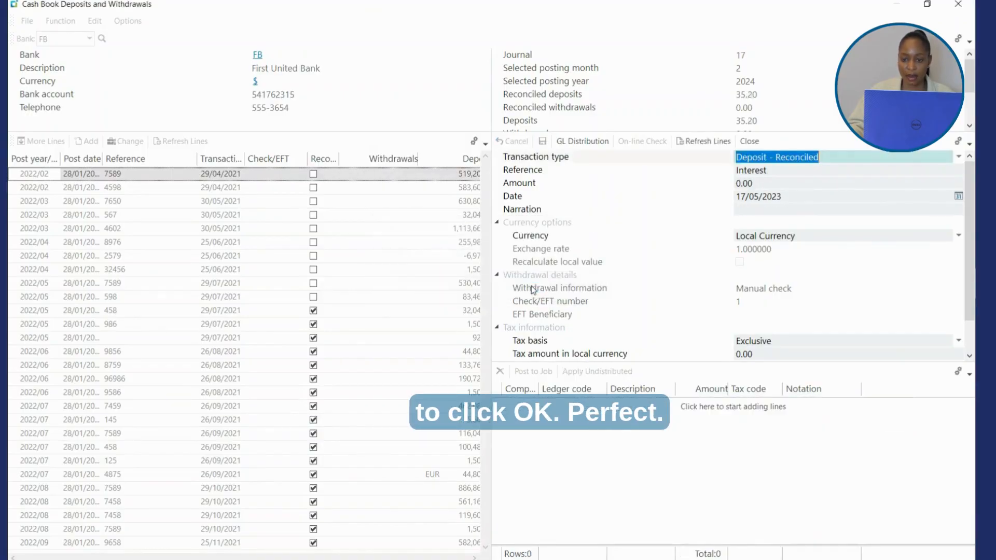
pyautogui.click(747, 143)
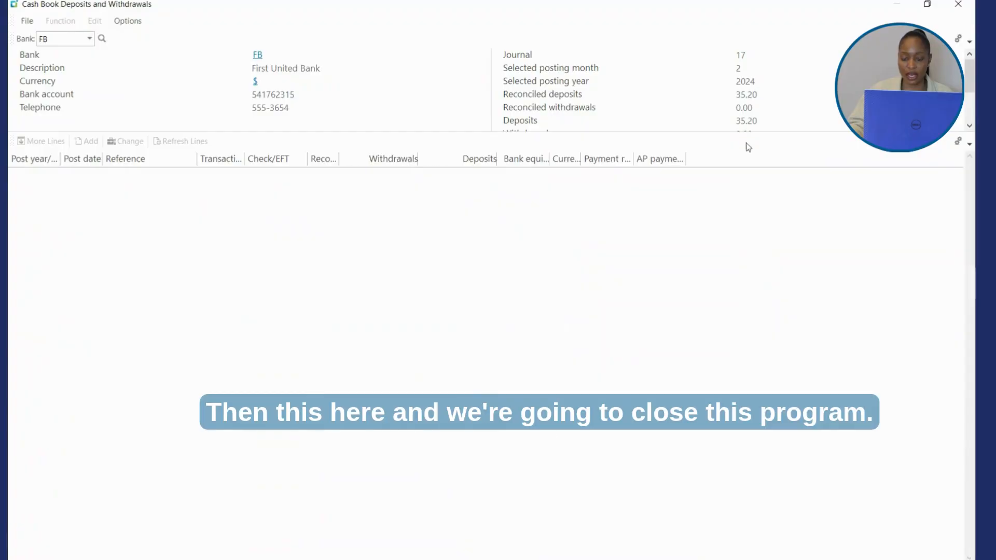
pyautogui.click(957, 5)
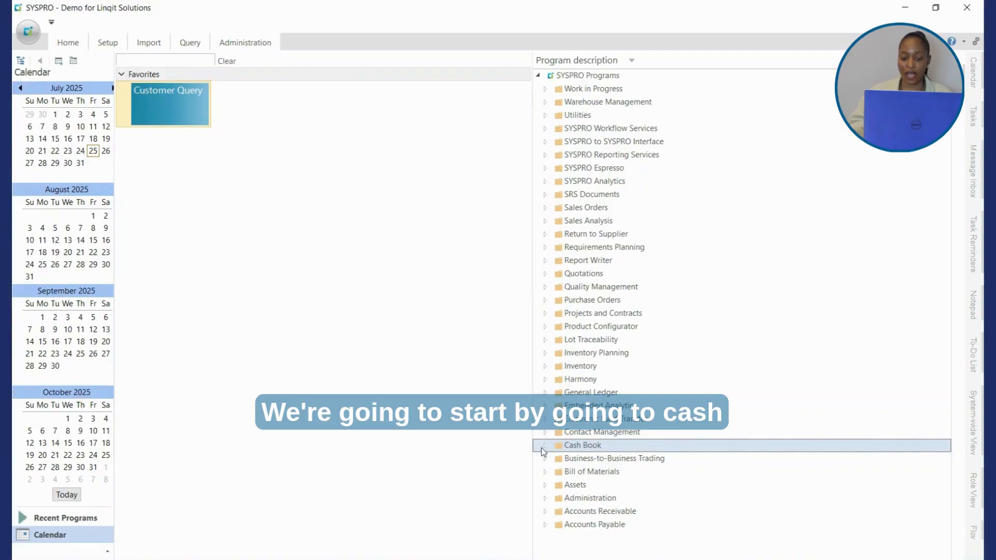
# Step: Reopen the Deposits and Withdrawals program under Cash Book Transaction Processing
pyautogui.click(545, 445)
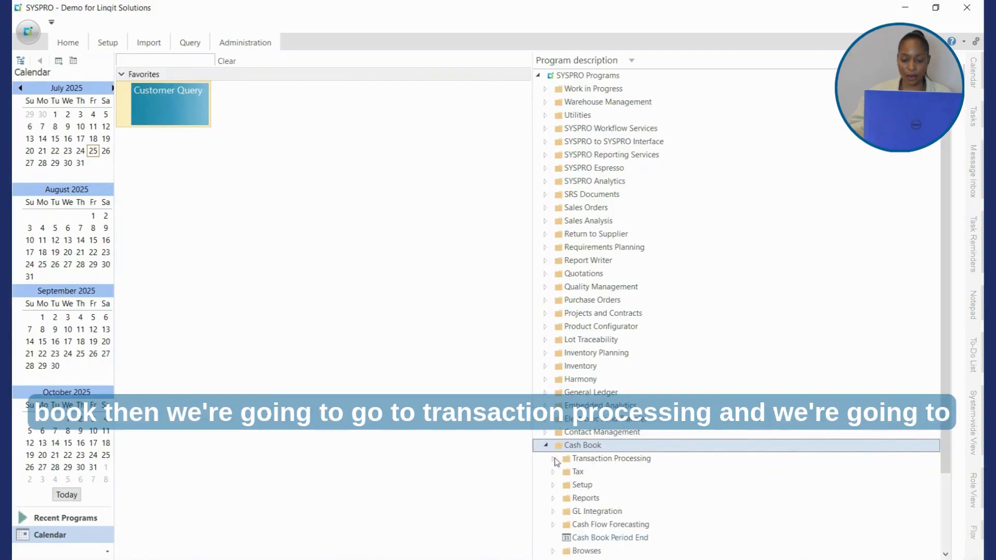
pyautogui.click(554, 459)
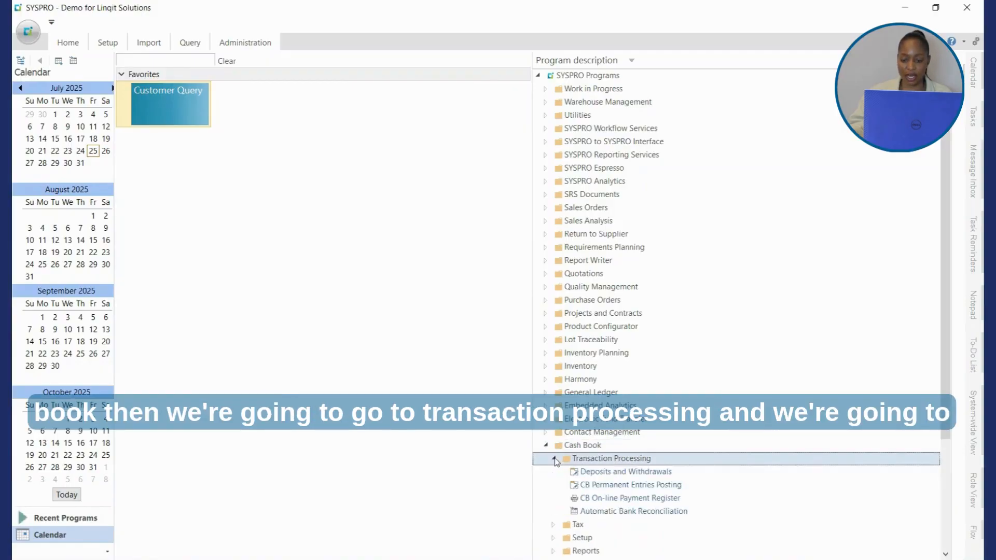
pyautogui.click(613, 472)
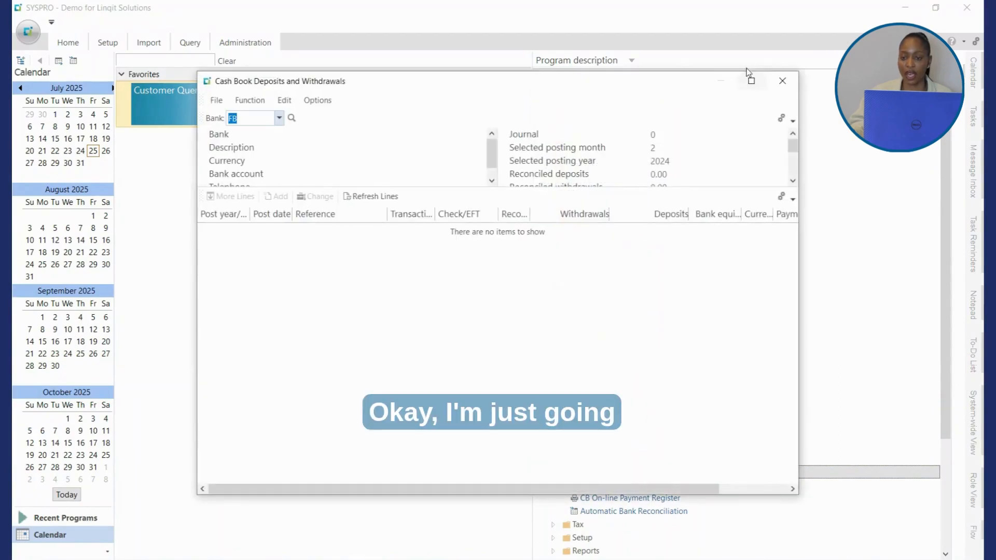
# Step: Maximise the program window, load bank FB and add a new transaction of type Withdrawal - Unreconciled
pyautogui.click(751, 82)
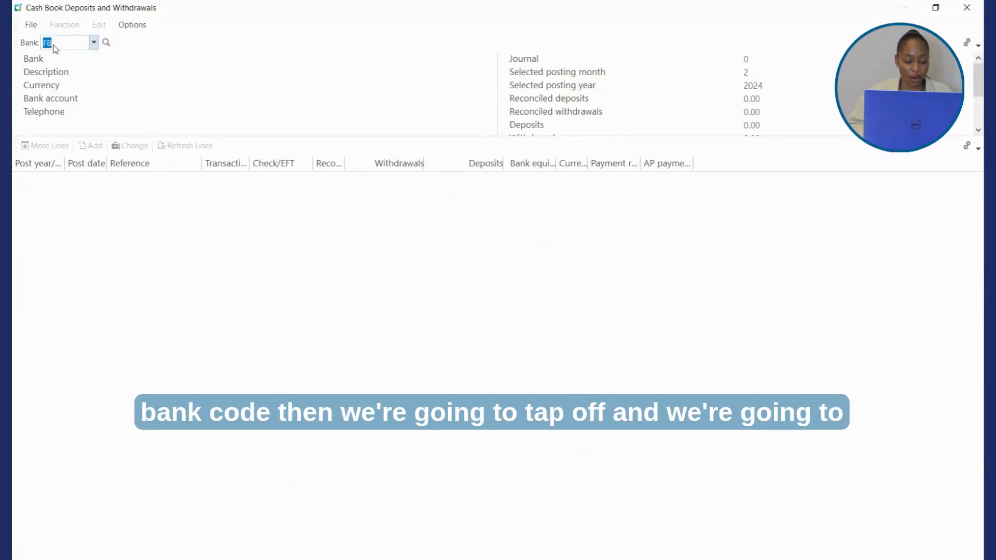
pyautogui.press('Tab')
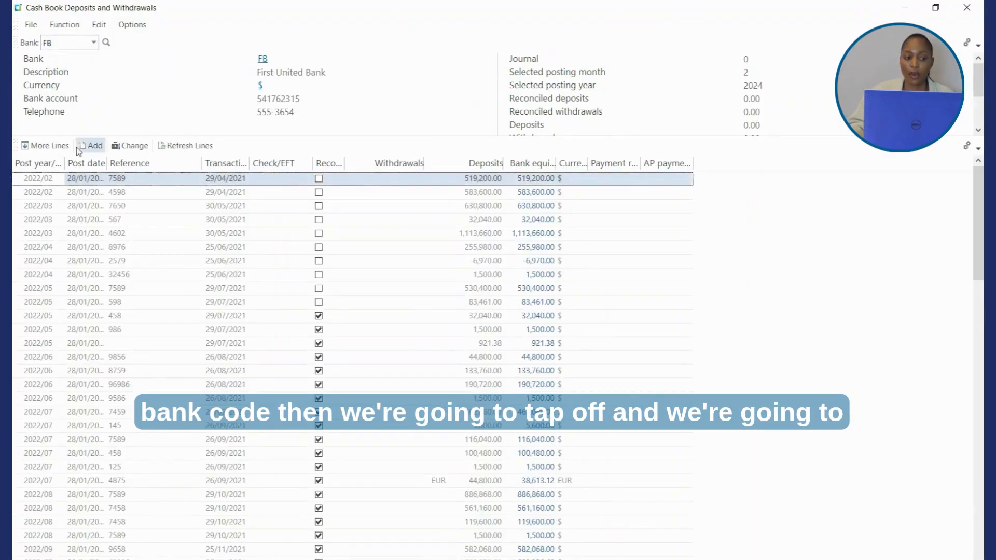
pyautogui.click(85, 147)
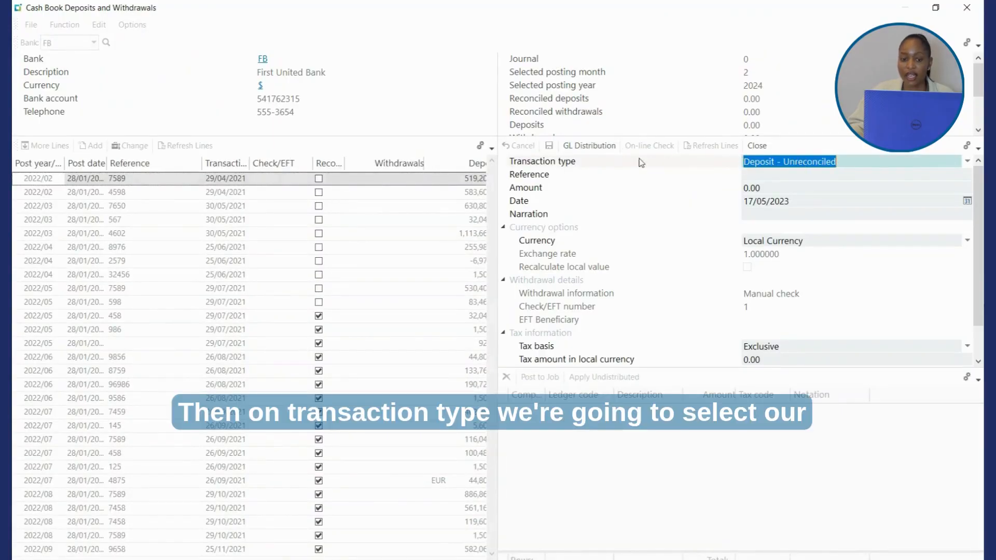
pyautogui.click(968, 161)
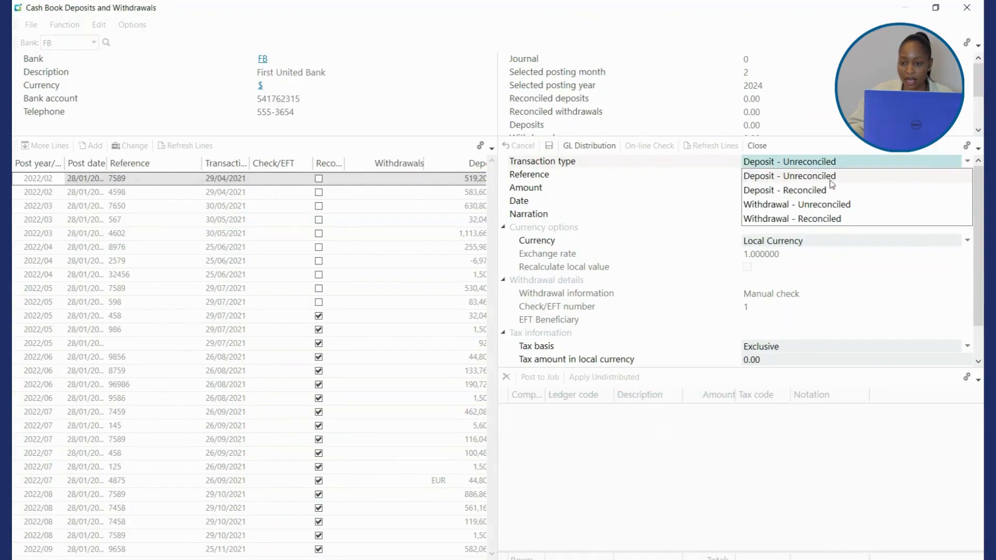
pyautogui.click(811, 207)
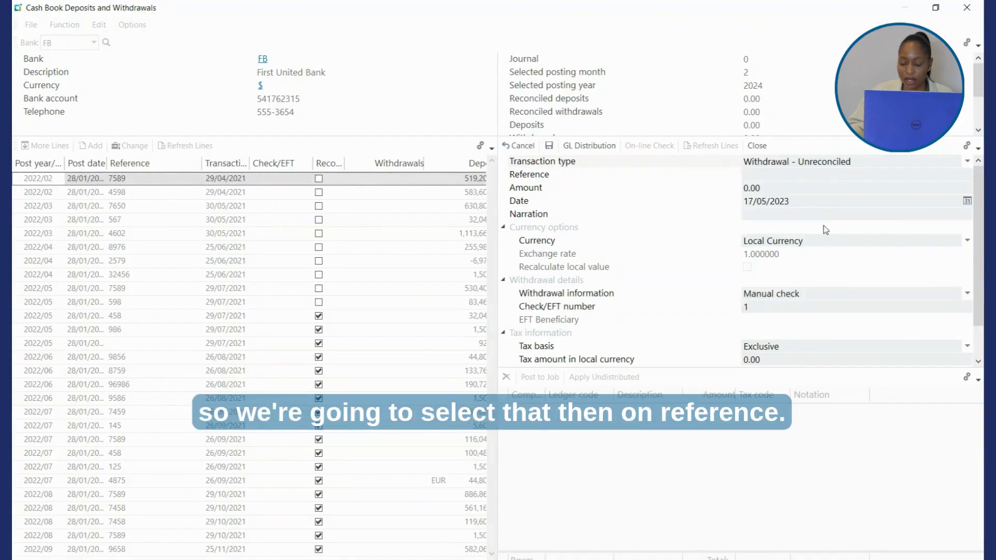
# Step: Enter the reference "Nino's" and an amount of 4500 for the withdrawal
pyautogui.click(751, 175)
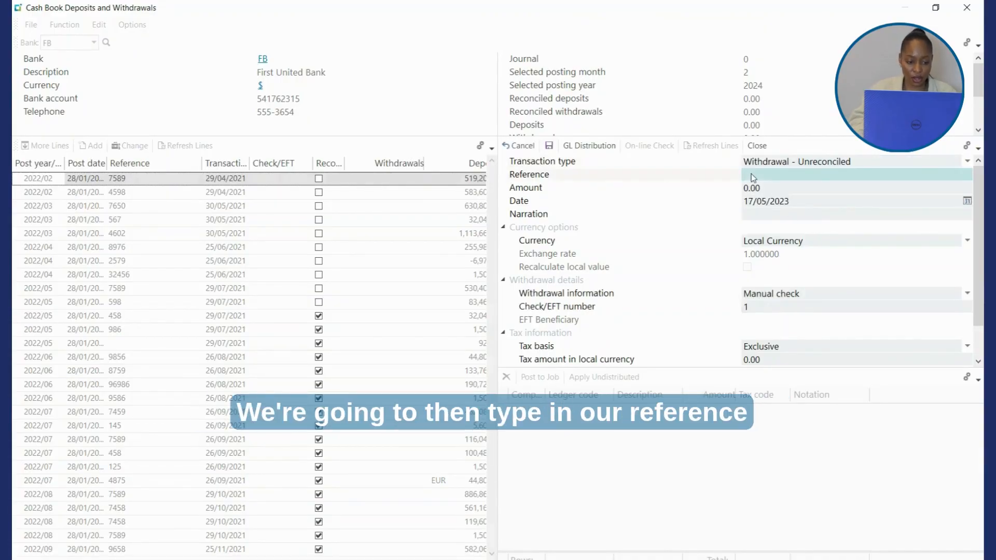
pyautogui.write('Nig')
pyautogui.write("o's")
pyautogui.click(774, 187)
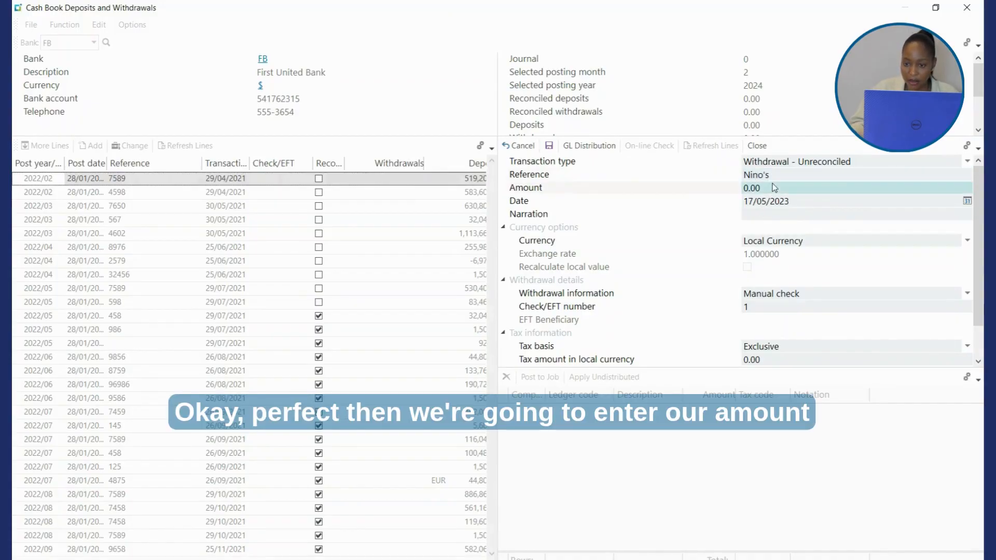
pyautogui.write('45')
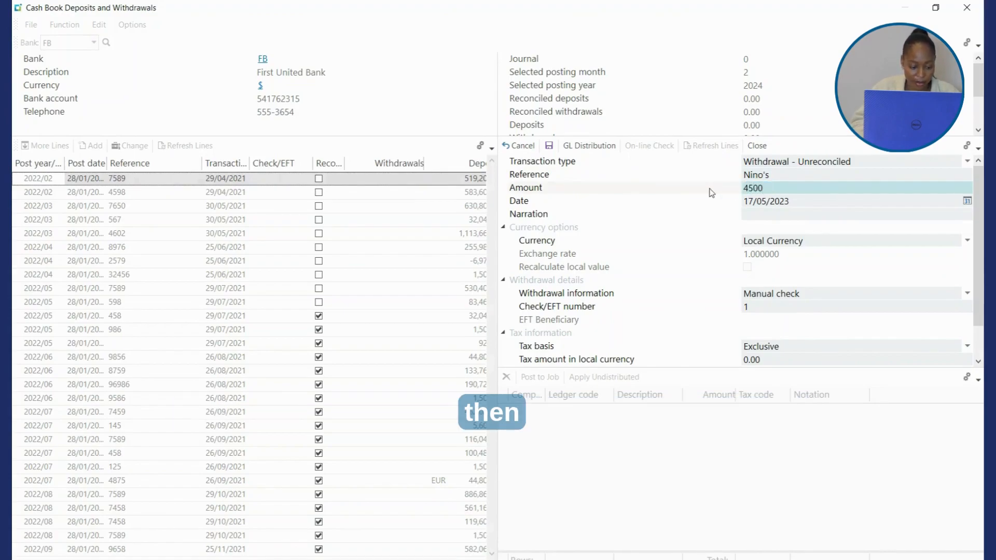
pyautogui.press('Tab')
# Step: Enter the narration "Entertainment Nino's" and set the Check/EFT number of the withdrawal to 1003
pyautogui.click(759, 217)
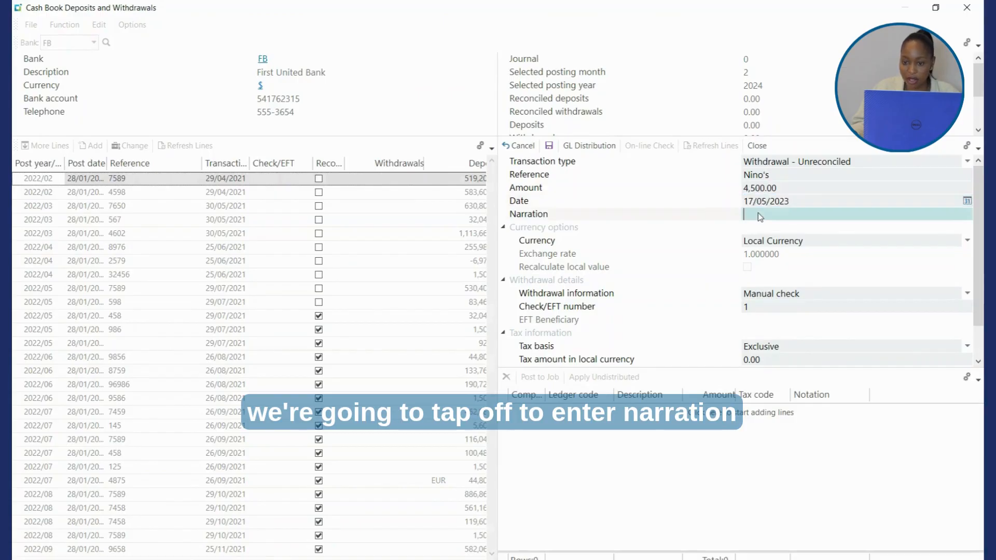
pyautogui.write('Entry')
pyautogui.write('tainment Ni')
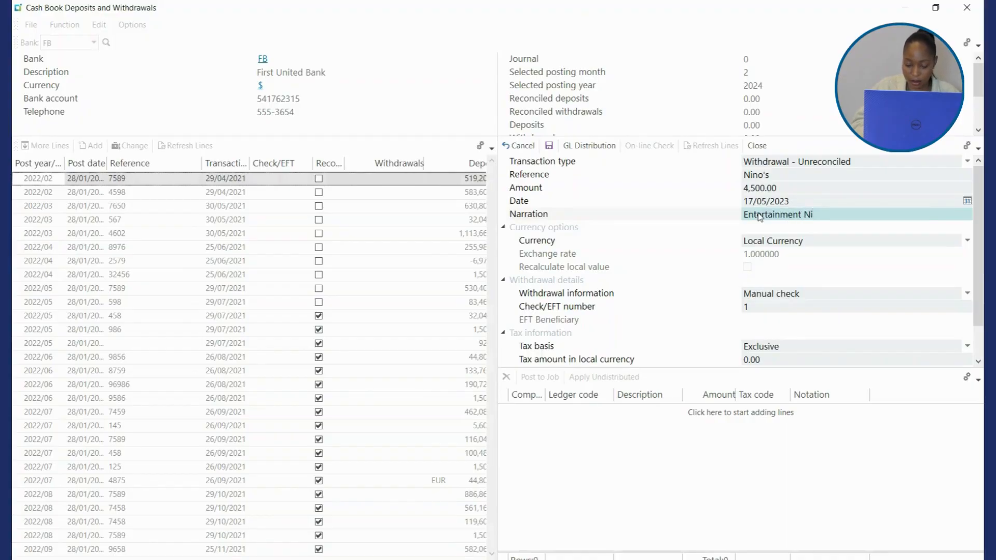
pyautogui.write("no's")
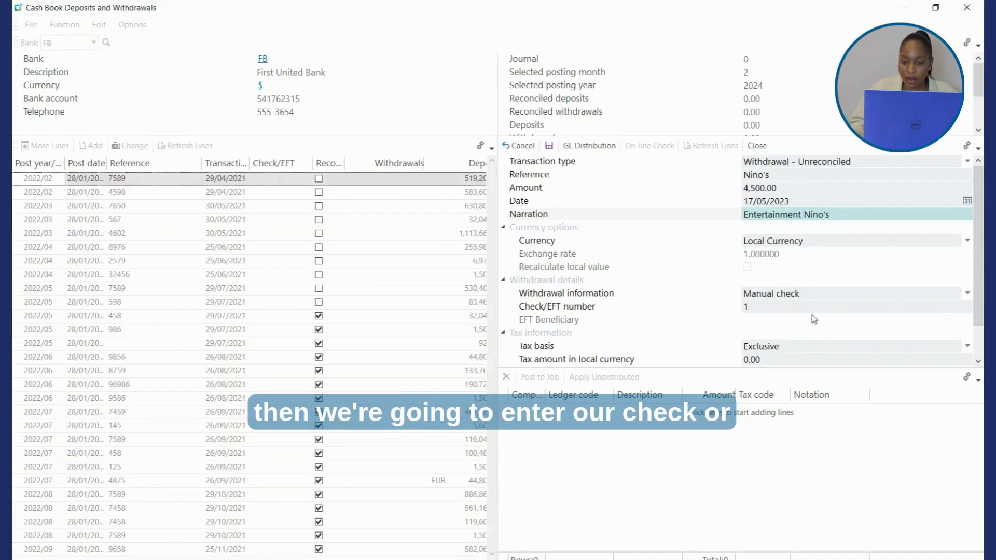
pyautogui.click(739, 310)
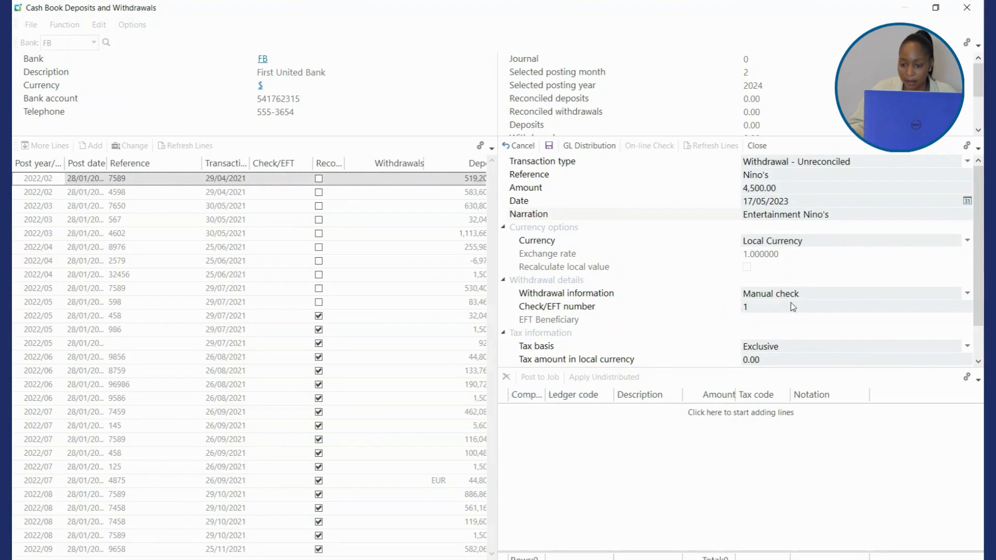
pyautogui.click(773, 314)
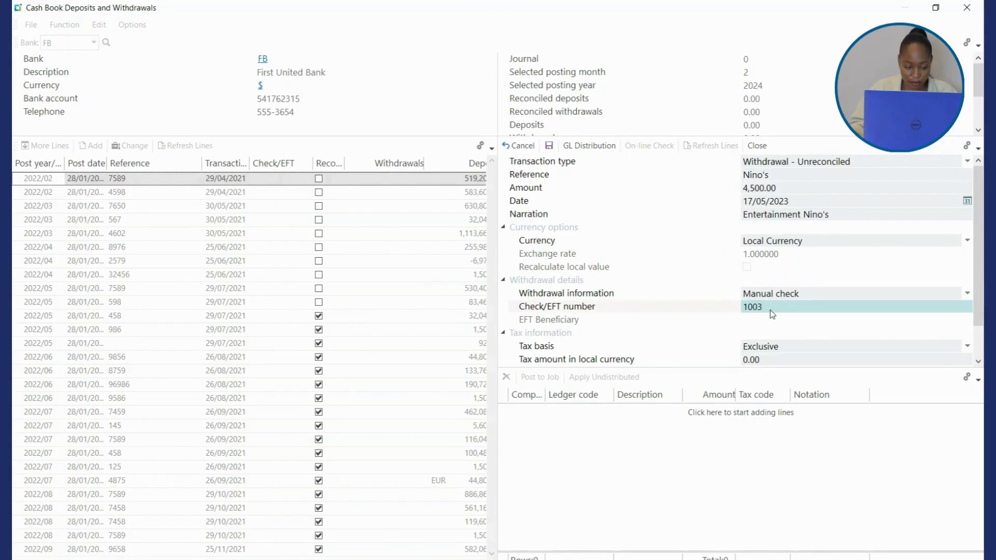
# Step: Start the GL distribution of the withdrawal and assign the full amount to ledger code 20-6210
pyautogui.click(577, 147)
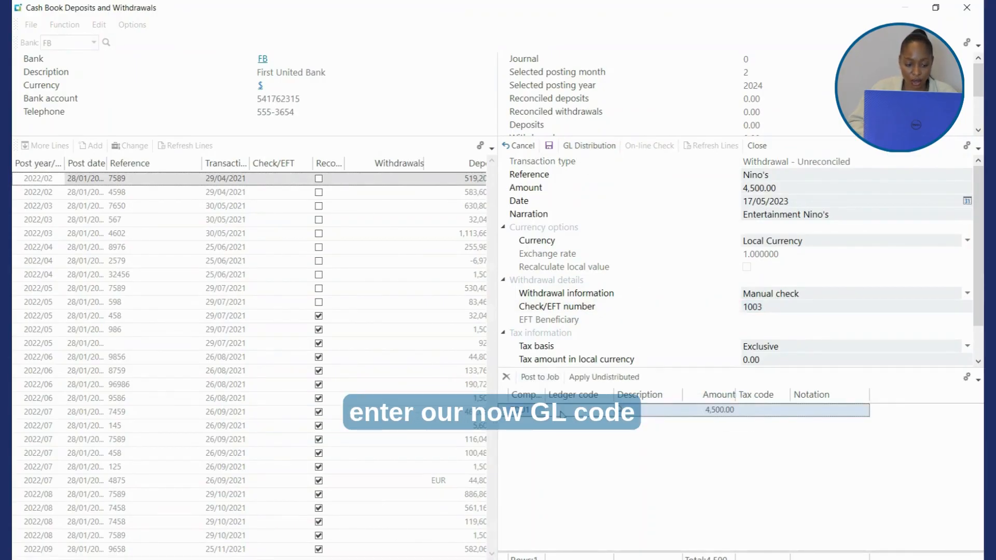
pyautogui.write('2')
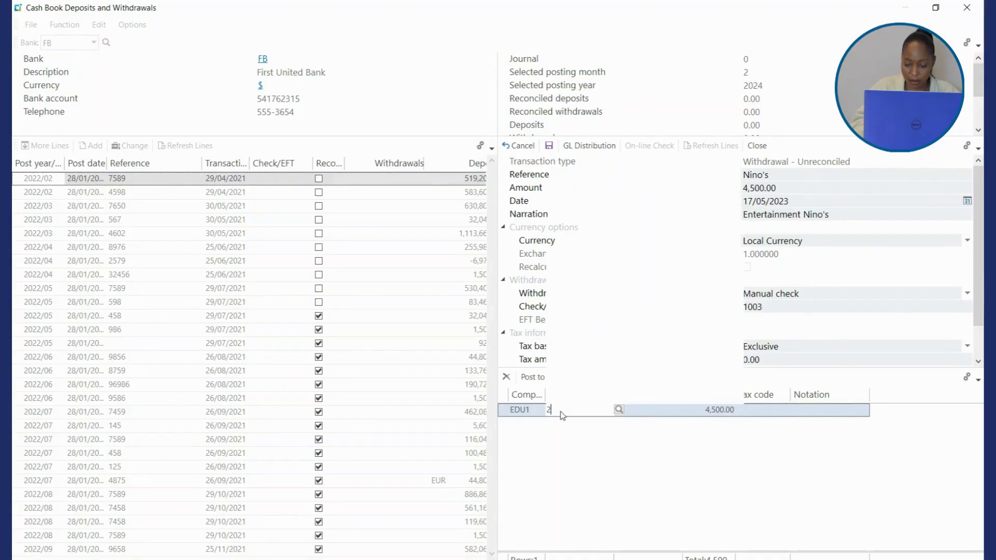
pyautogui.write('0-')
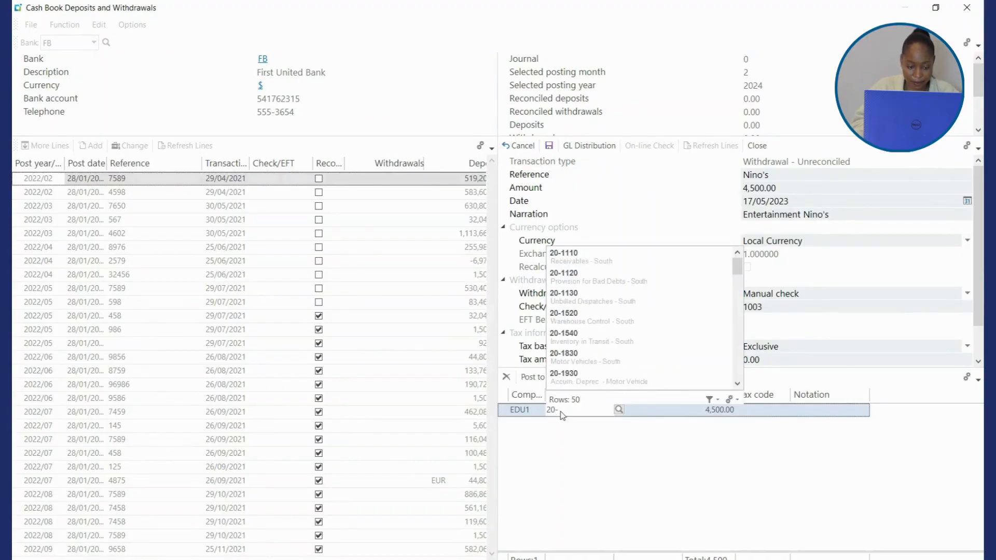
pyautogui.write('6210')
pyautogui.press('Tab')
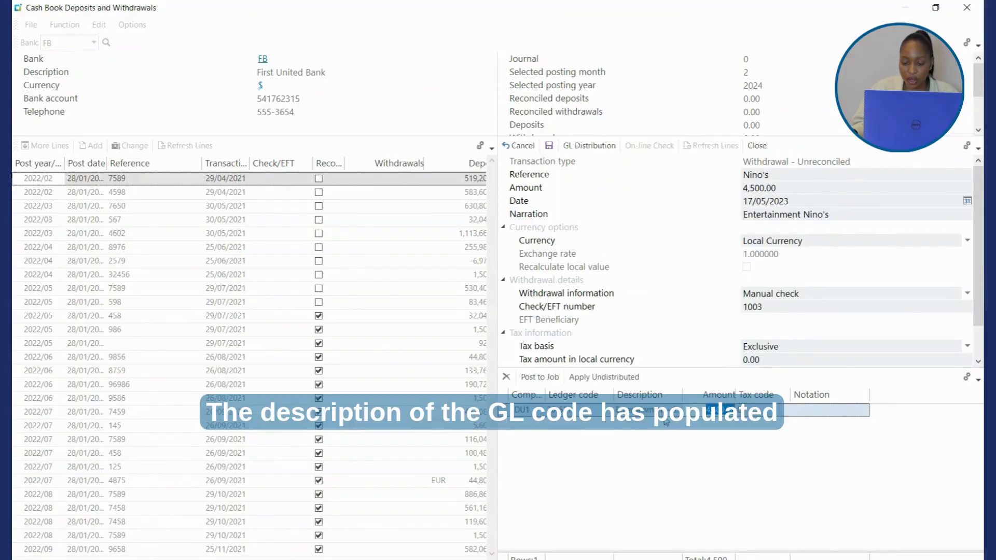
# Step: Widen the Description column slightly and enter the notation "Lunch" on the distribution line
pyautogui.moveTo(682, 398); pyautogui.dragTo(692, 398)
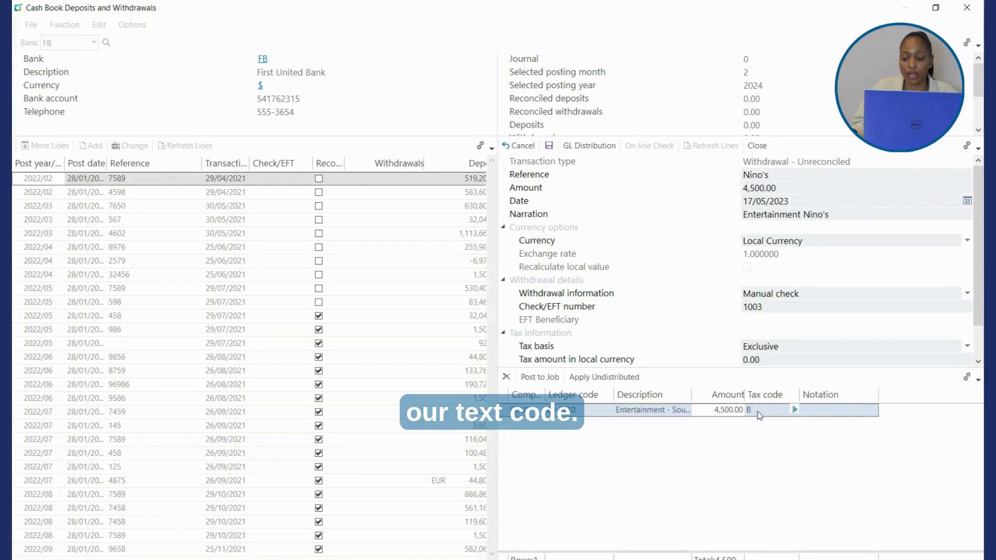
pyautogui.click(822, 413)
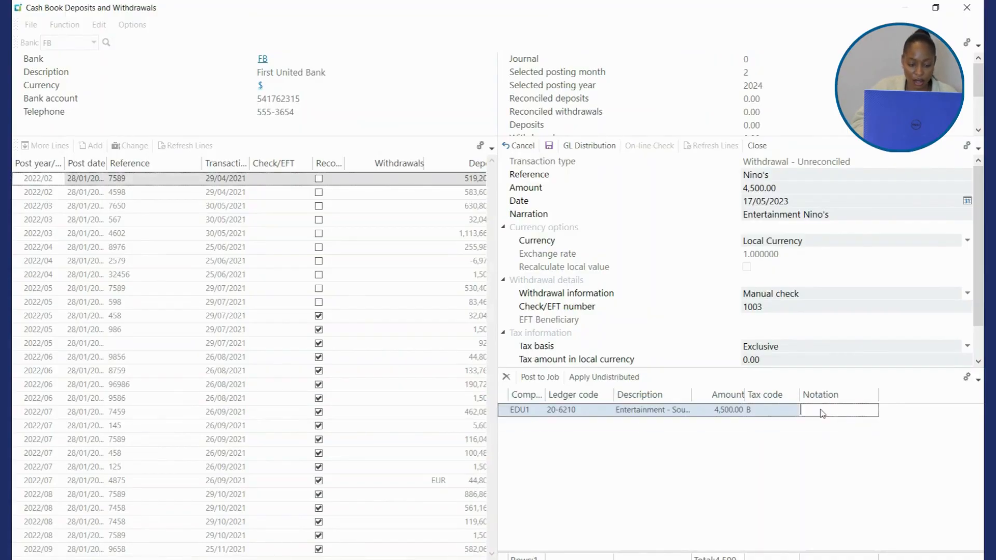
pyautogui.write('L')
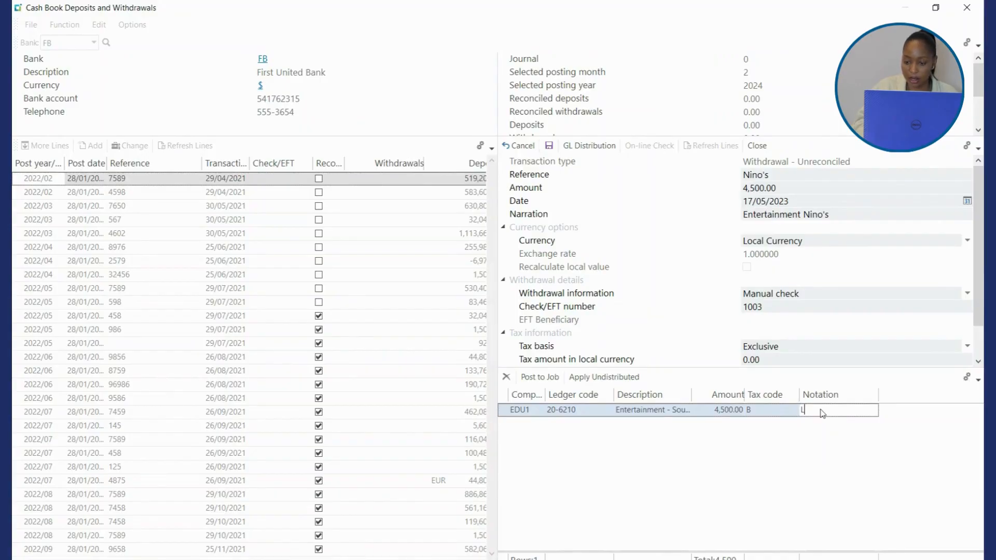
pyautogui.write('unch')
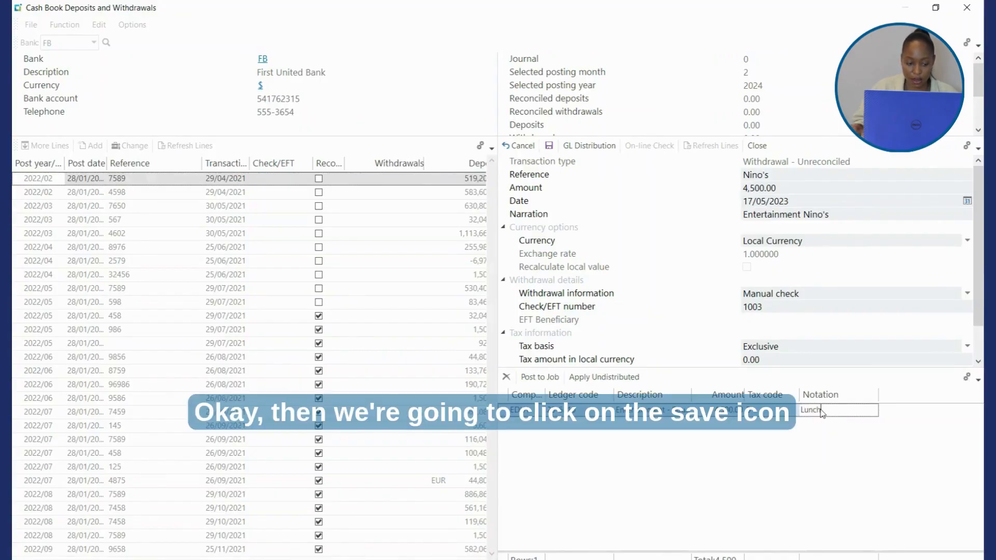
# Step: Save the withdrawal, accepting the calculated tax, and exit Cash Book Deposits and Withdrawals
pyautogui.click(549, 147)
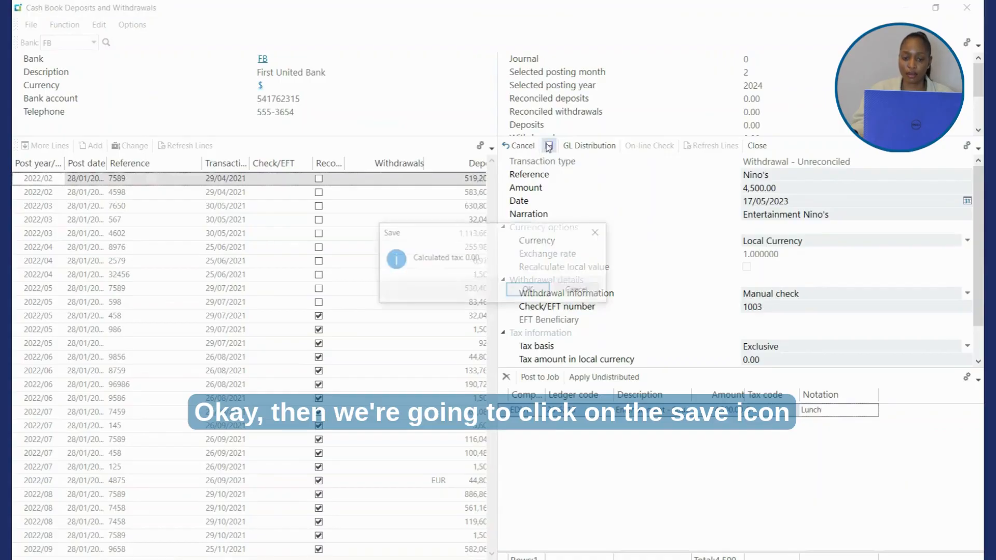
pyautogui.click(525, 292)
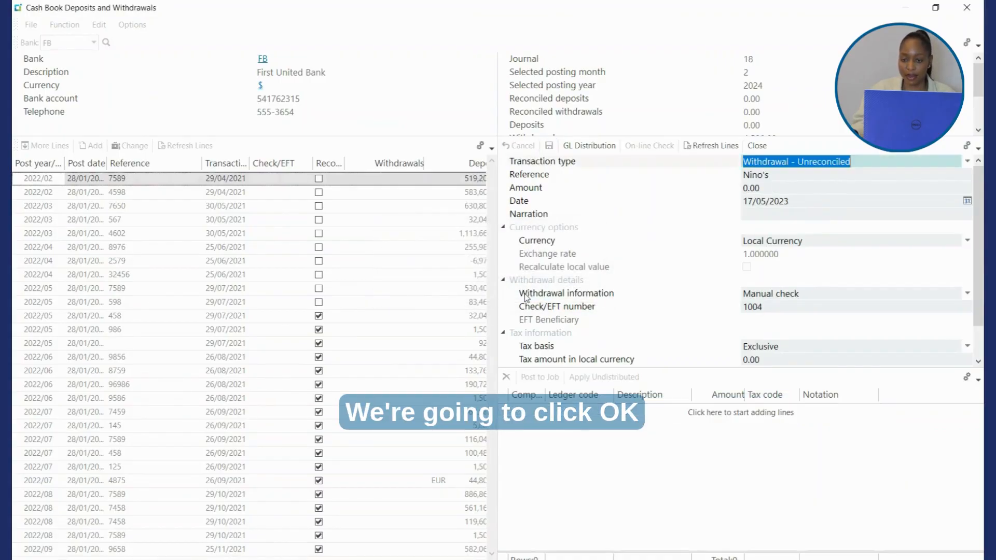
pyautogui.click(758, 145)
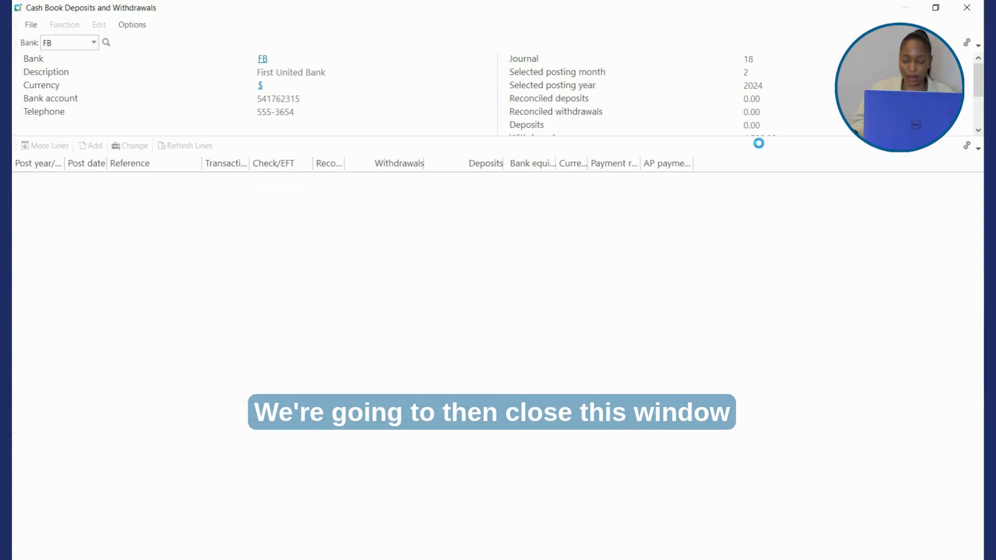
pyautogui.click(967, 11)
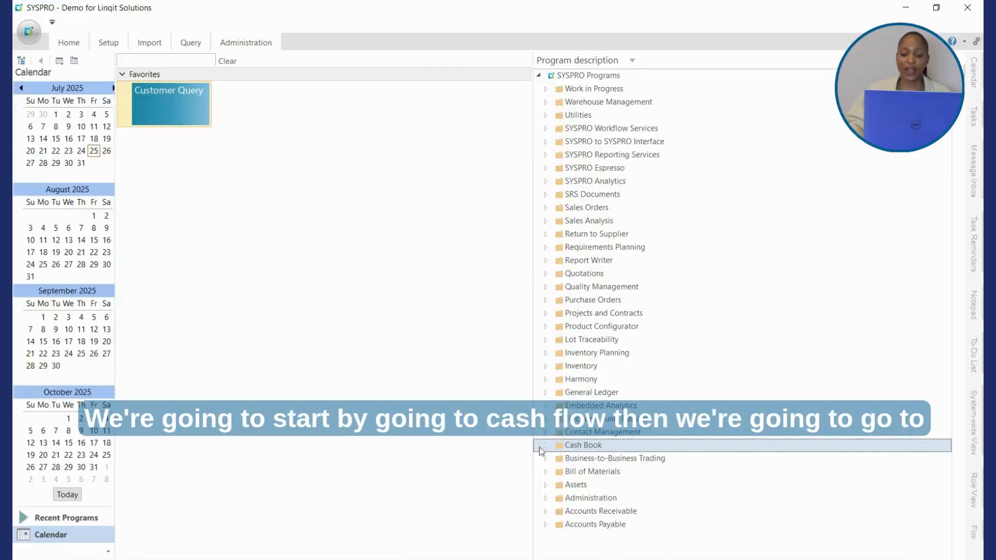
# Step: Open the Deposits and Withdrawals program again from Transaction Processing under Cash Book
pyautogui.click(545, 445)
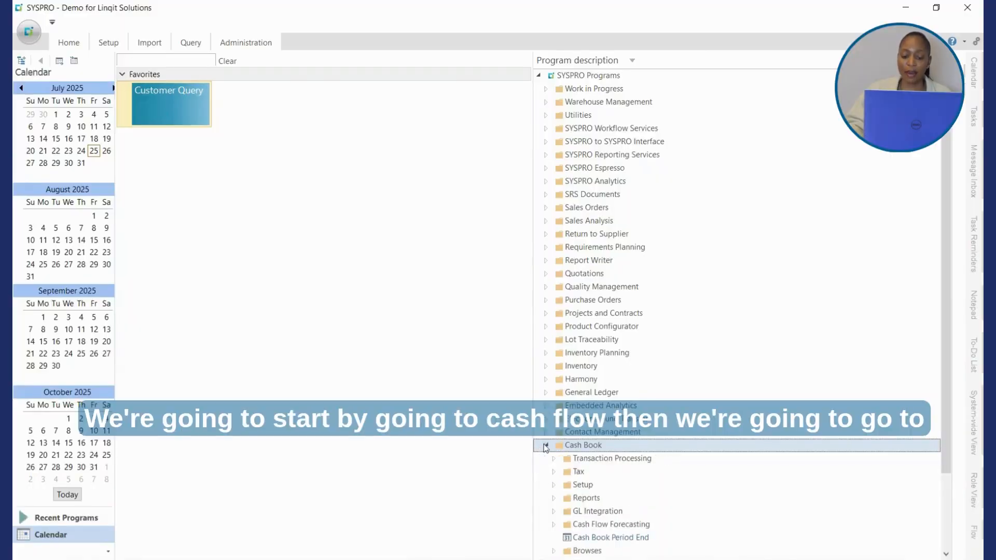
pyautogui.click(552, 459)
pyautogui.click(553, 459)
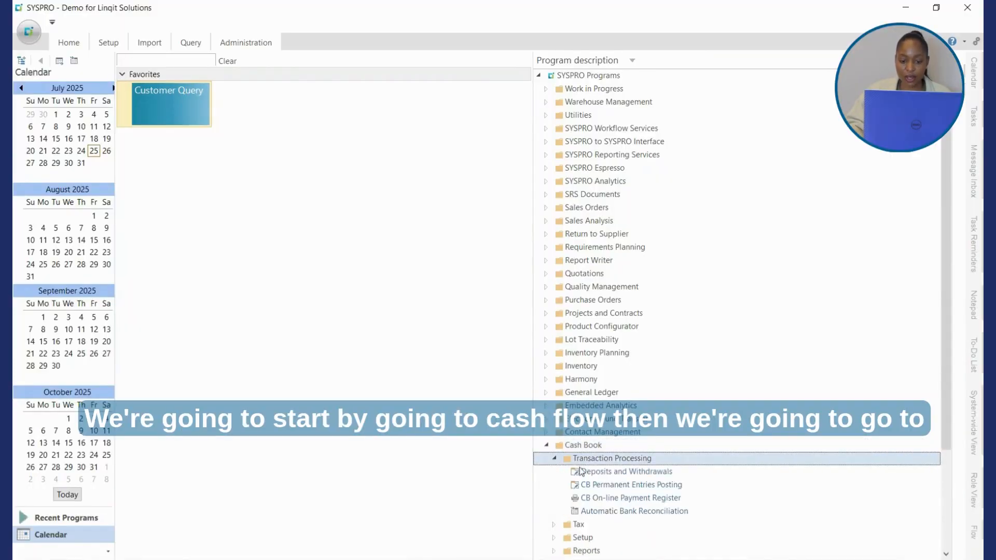
pyautogui.scroll(-2, 581, 472)
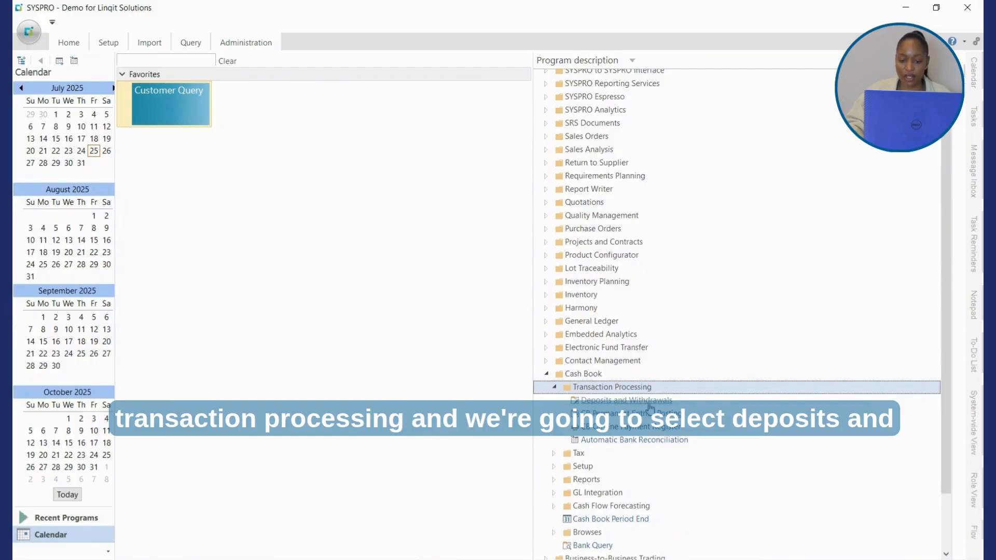
pyautogui.click(645, 403)
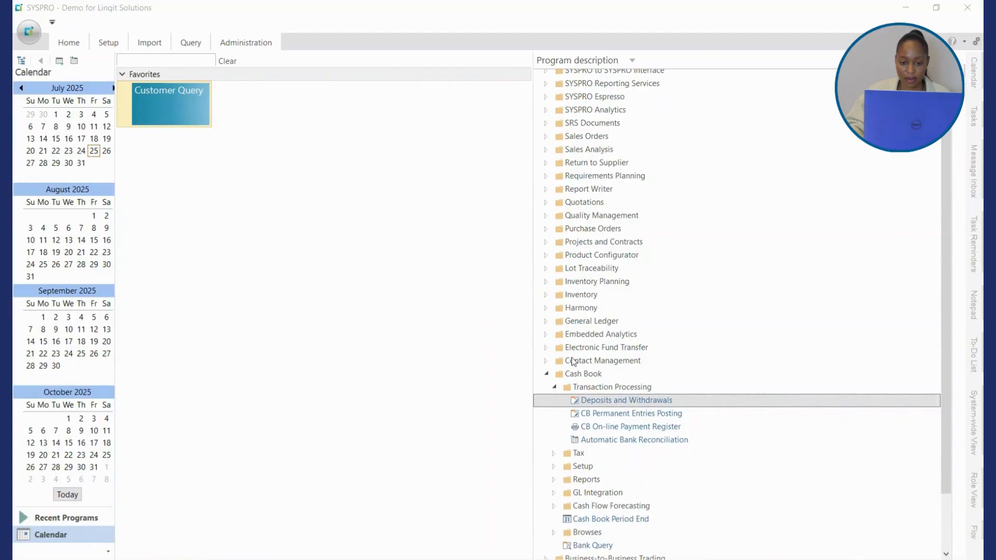
# Step: Maximise the program window, load bank FB, and add a new transaction of type Withdrawal - Unreconciled
pyautogui.click(752, 81)
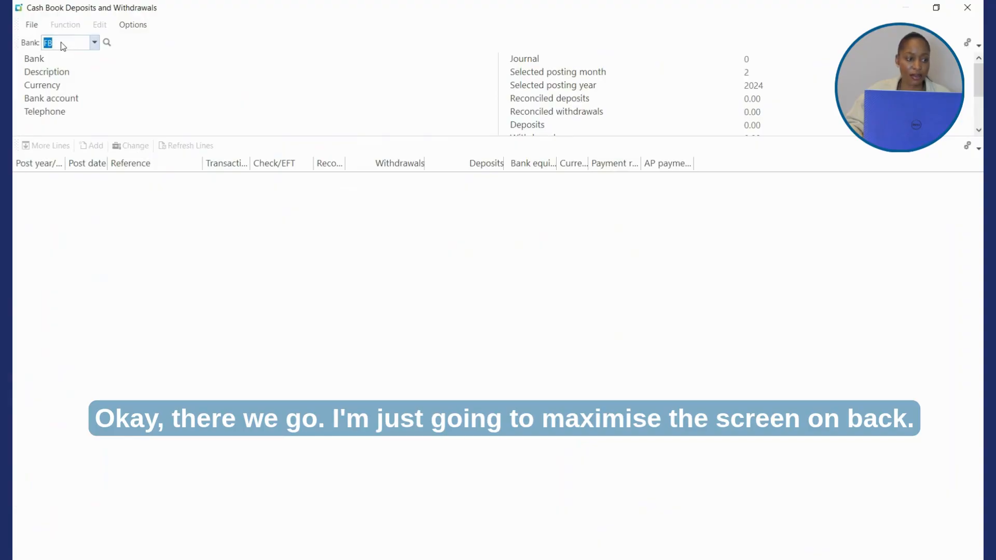
pyautogui.press('Tab')
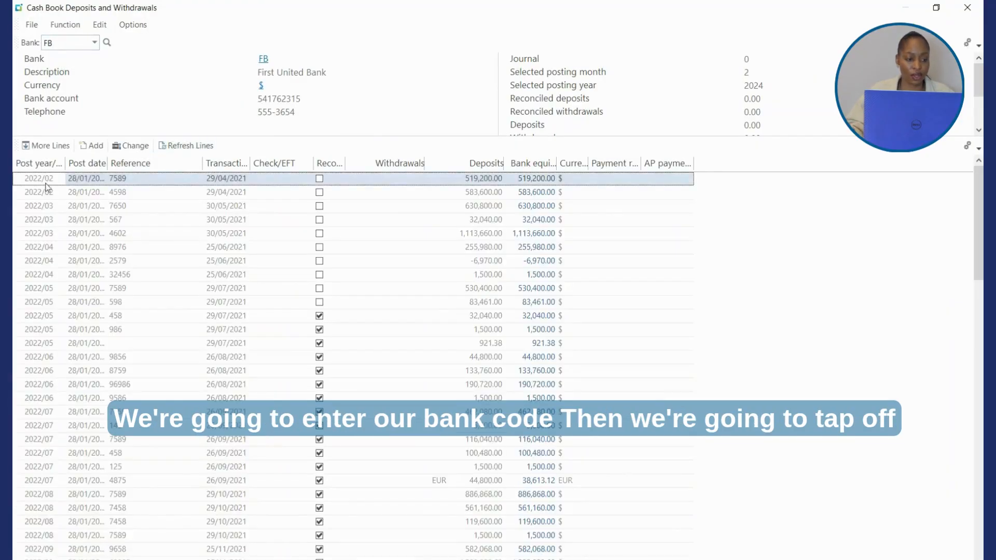
pyautogui.click(91, 146)
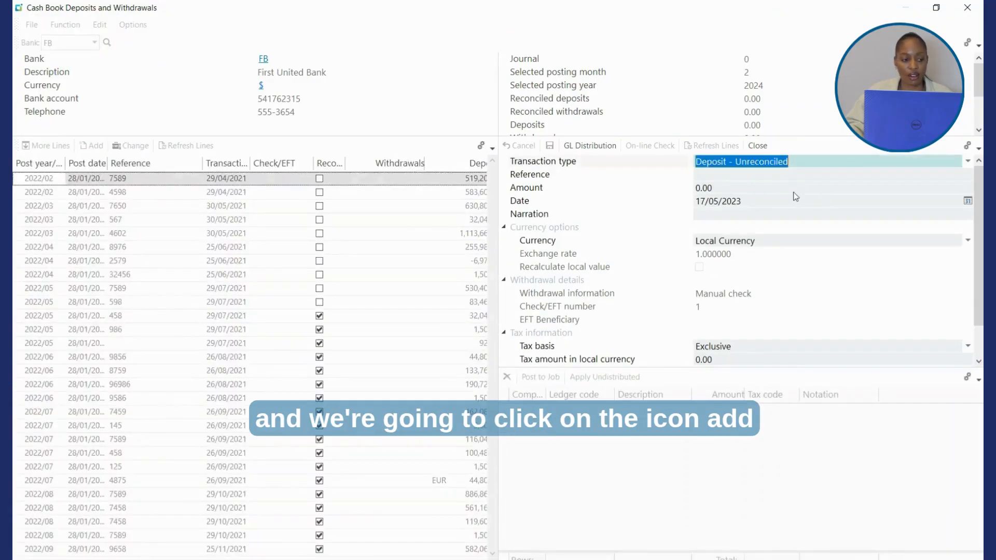
pyautogui.click(968, 163)
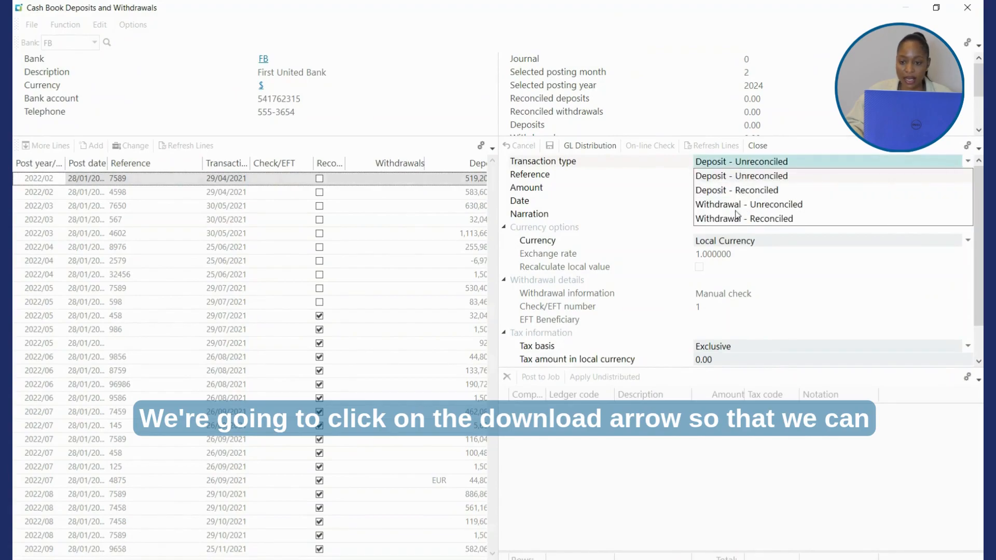
pyautogui.click(771, 208)
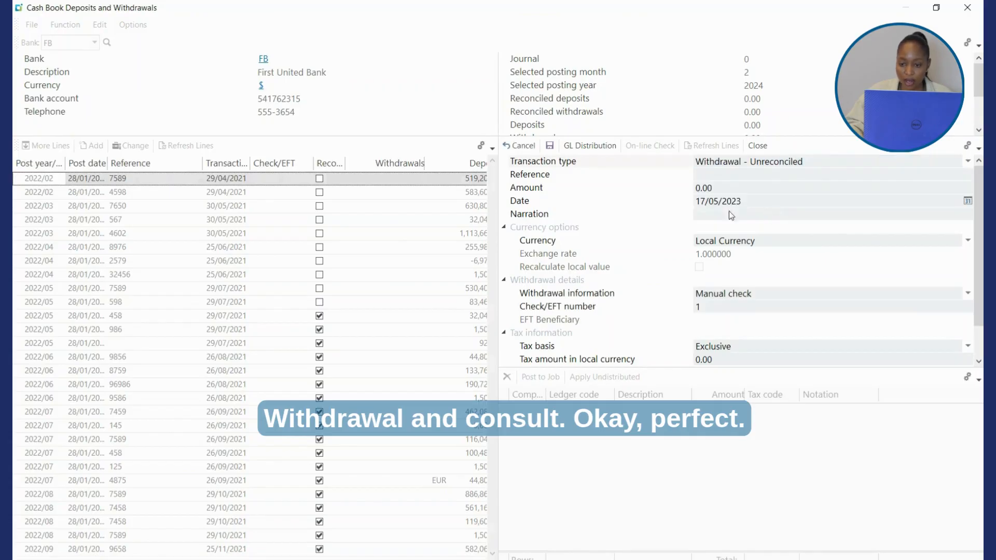
# Step: Enter the reference "Freight" and an amount of 89.20 for the withdrawal
pyautogui.click(718, 176)
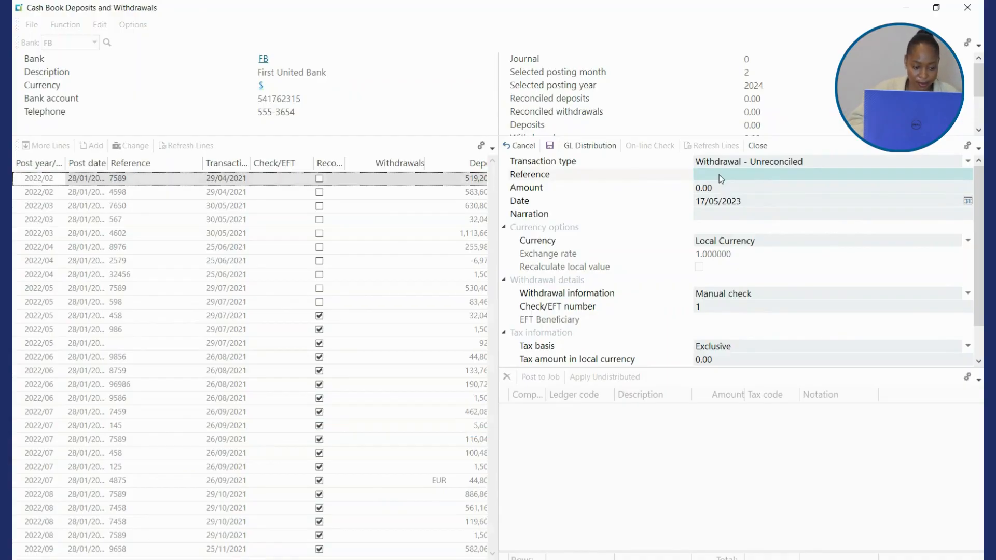
pyautogui.write('Freight')
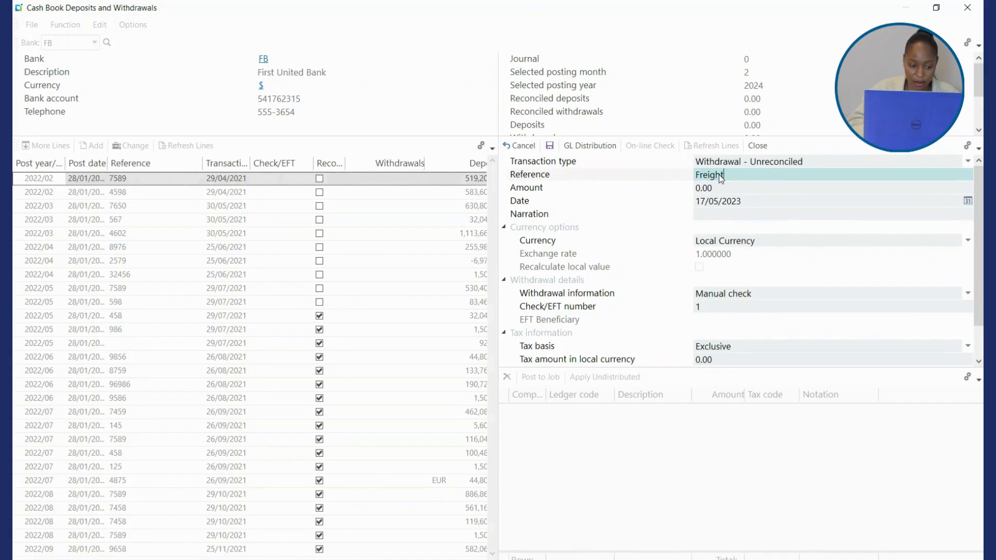
pyautogui.click(726, 188)
pyautogui.moveTo(727, 191); pyautogui.dragTo(681, 192)
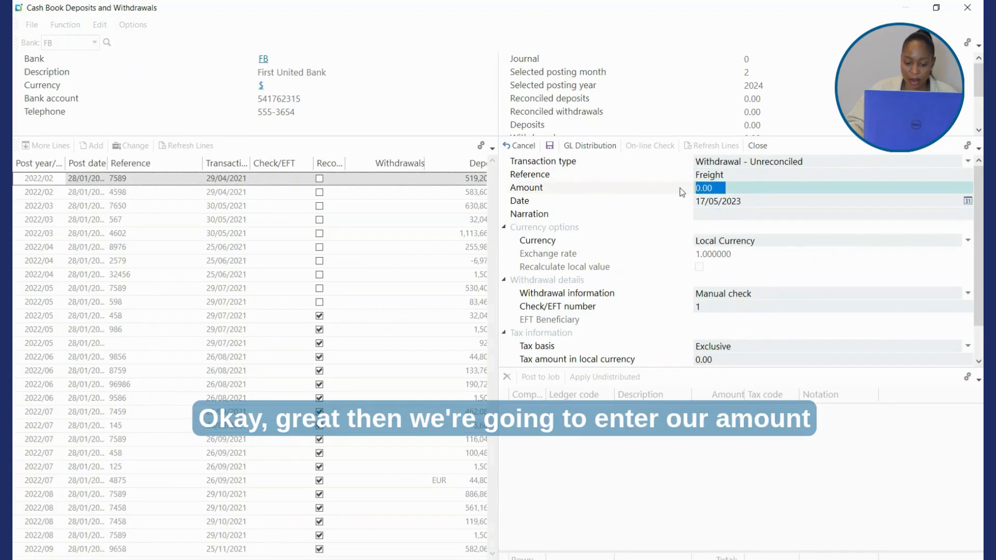
pyautogui.write('8')
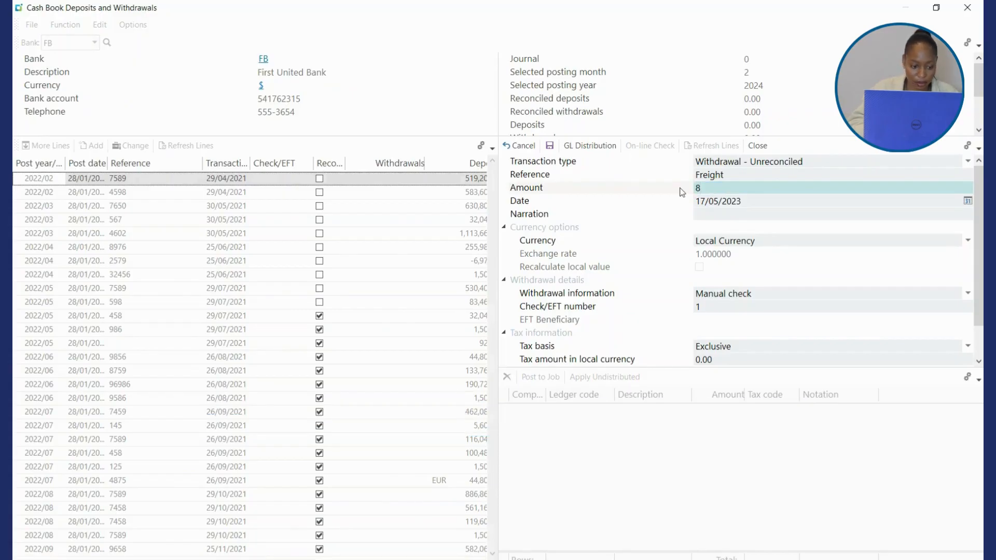
pyautogui.write('9.20')
pyautogui.press('Tab')
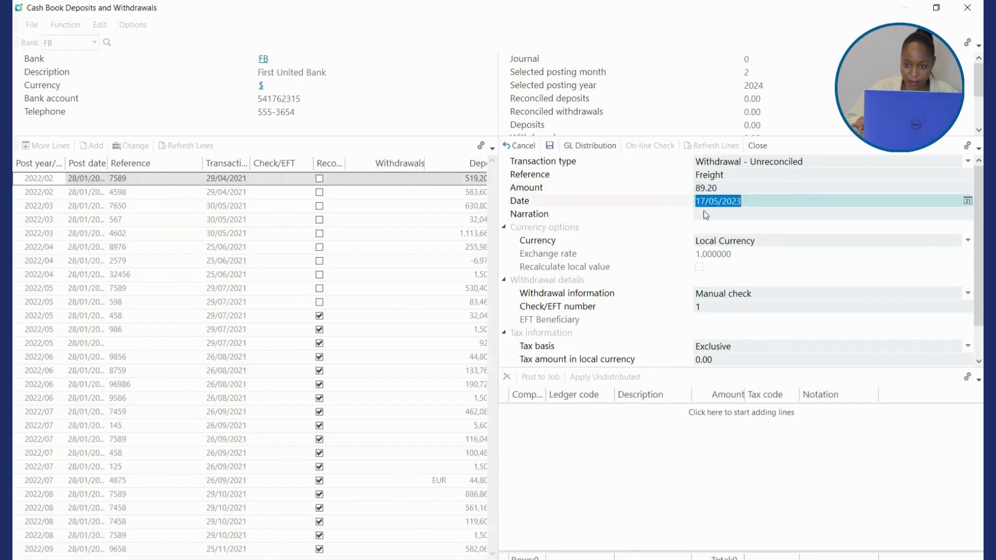
# Step: Enter the narration "Freight of legal documents" and set the withdrawal information to On-line check
pyautogui.press('Tab')
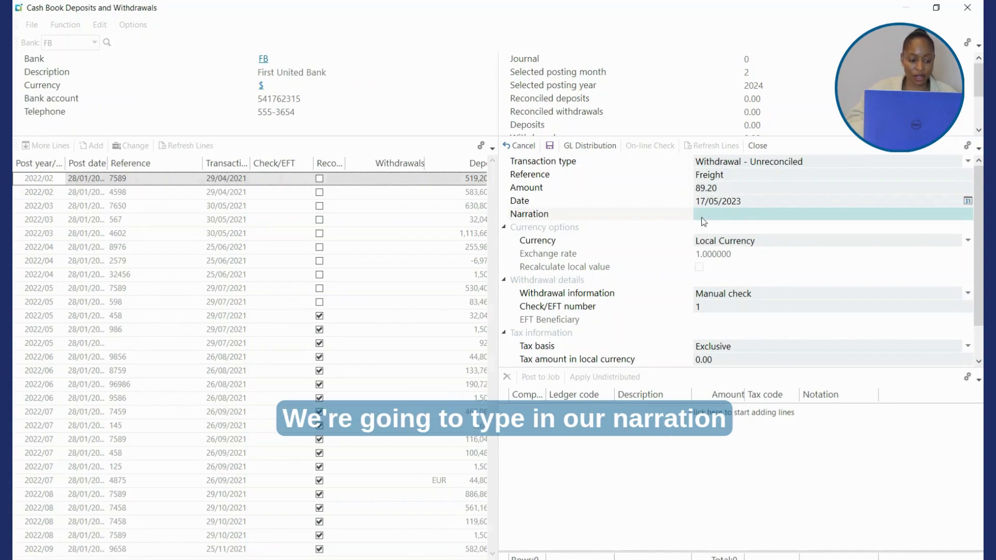
pyautogui.write('Freight ')
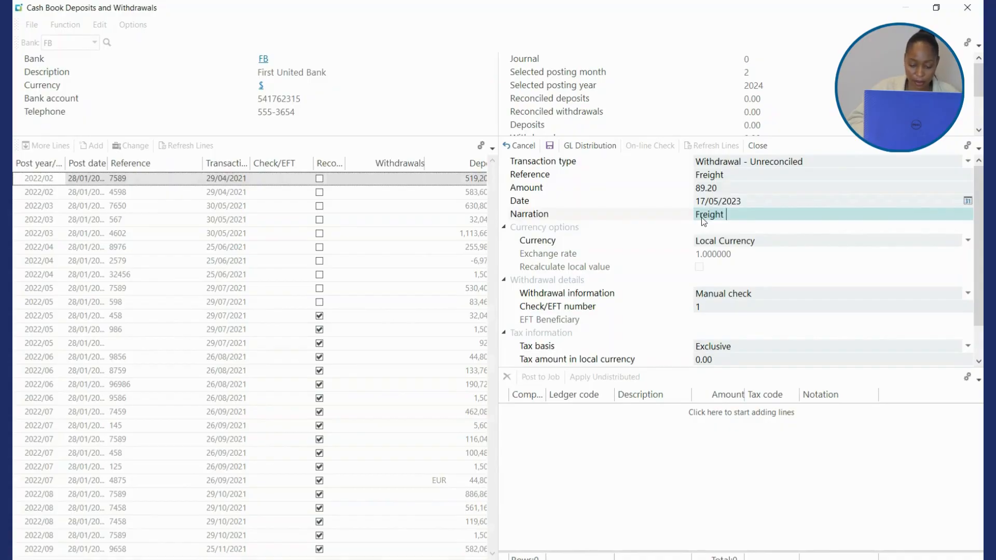
pyautogui.write('of legal documents')
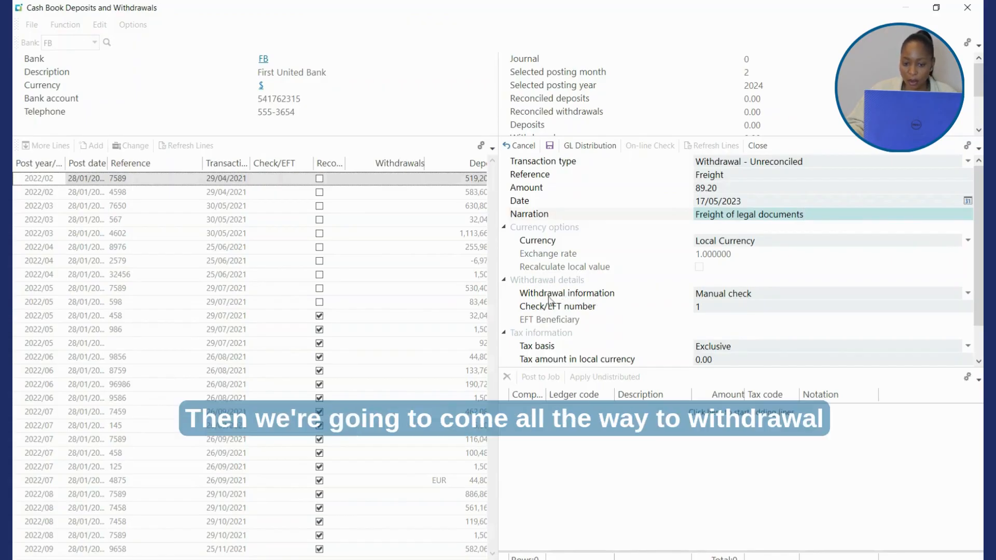
pyautogui.click(968, 293)
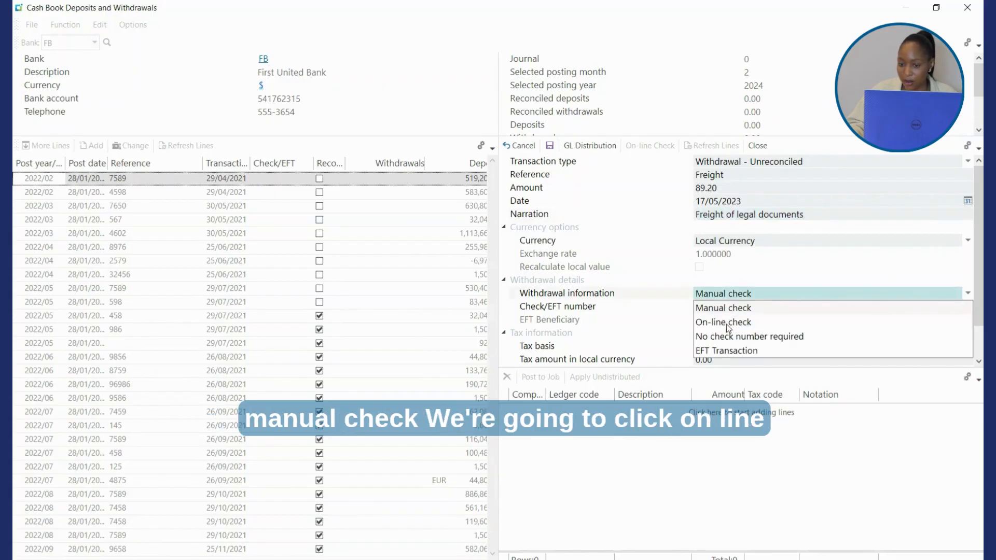
pyautogui.click(727, 323)
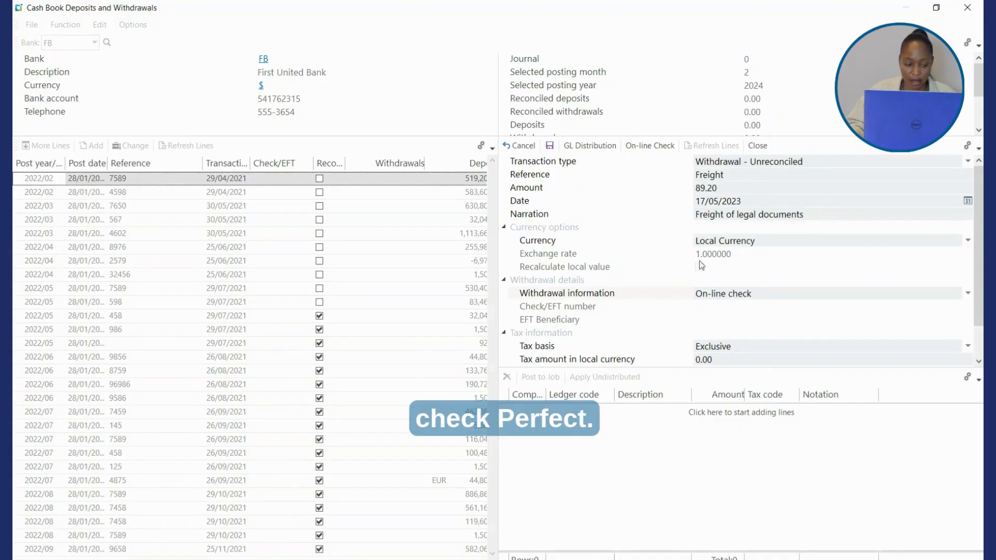
# Step: Start the GL distribution of the withdrawal and assign the full amount to ledger code 10-5500
pyautogui.click(595, 148)
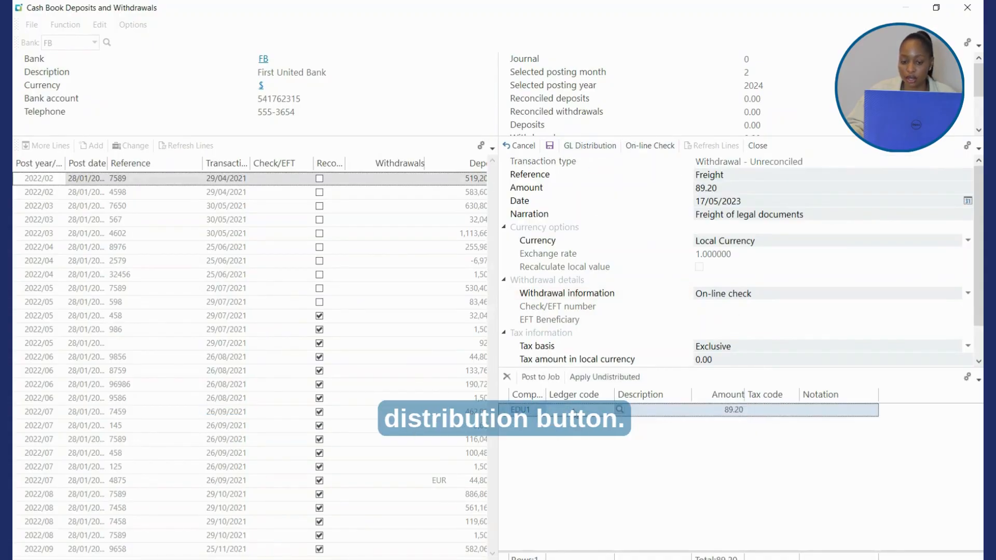
pyautogui.write('1')
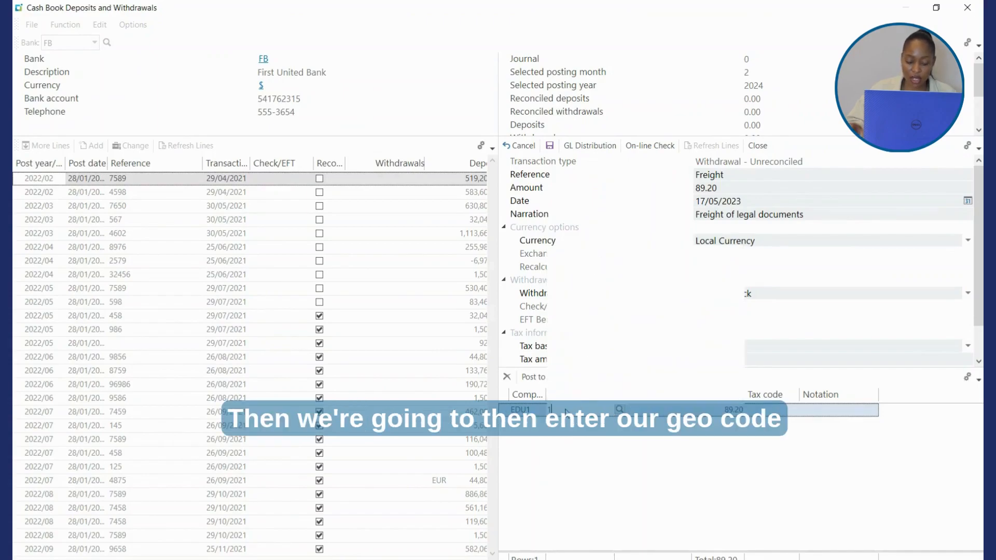
pyautogui.write('0-5500')
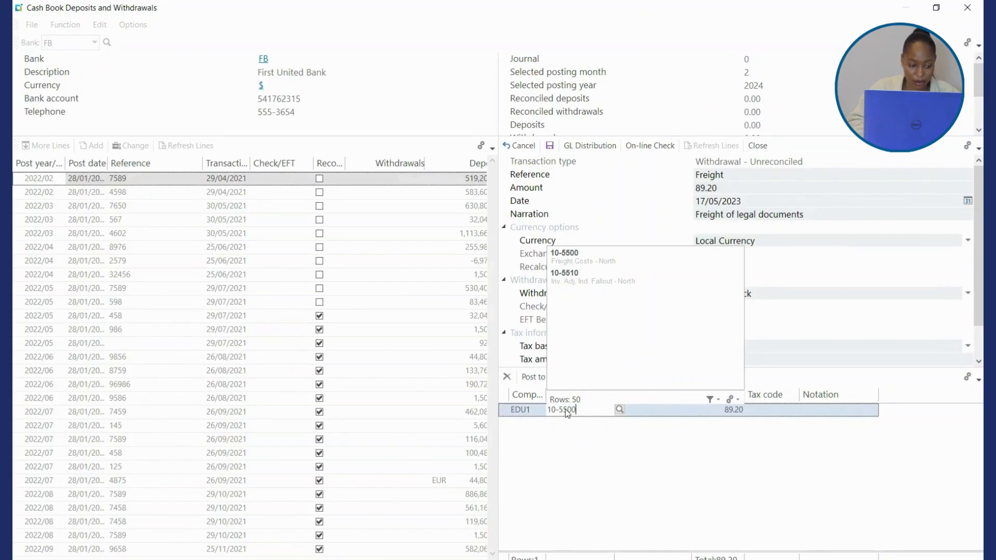
pyautogui.press('Tab')
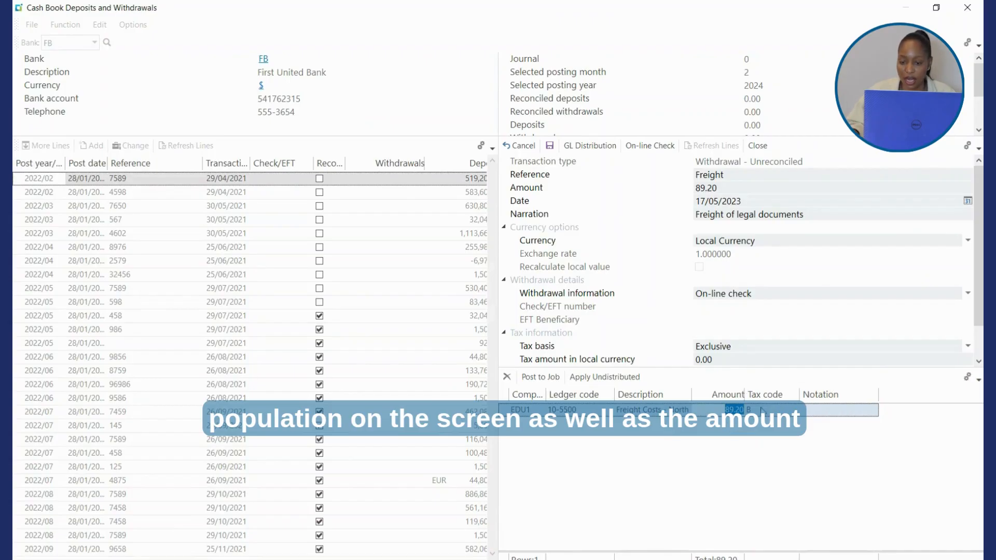
# Step: Keep the default tax code on the distribution line and enter the notation "Legal documents"
pyautogui.click(768, 412)
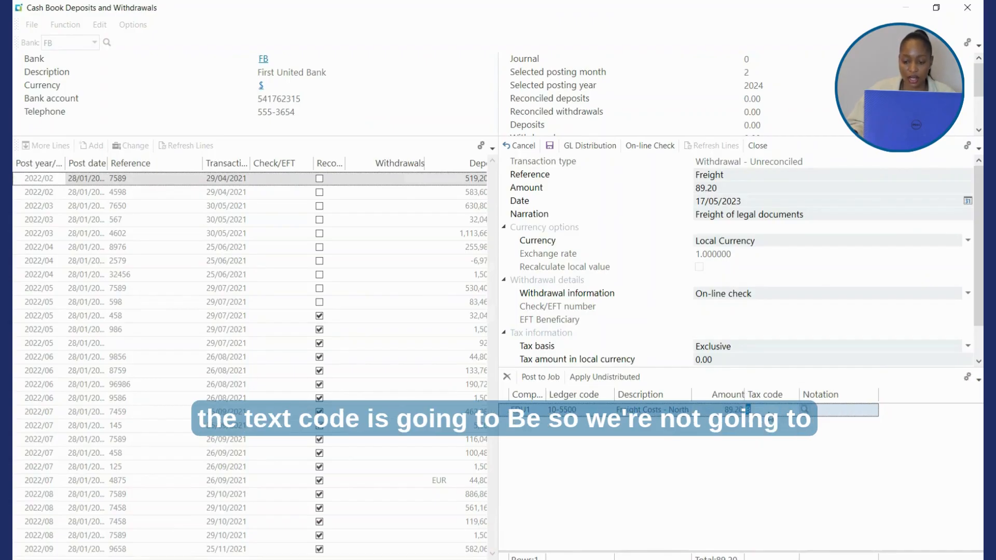
pyautogui.click(827, 415)
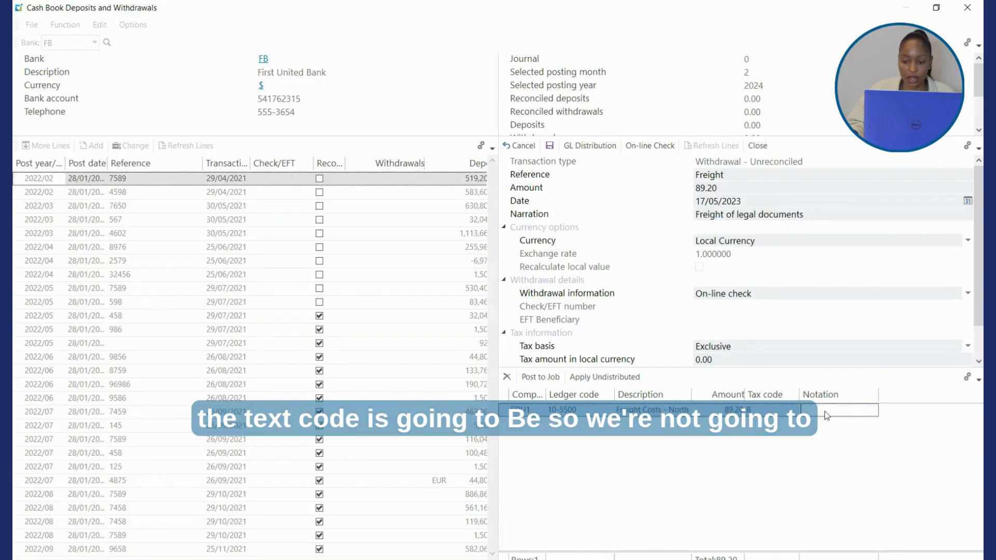
pyautogui.write('L')
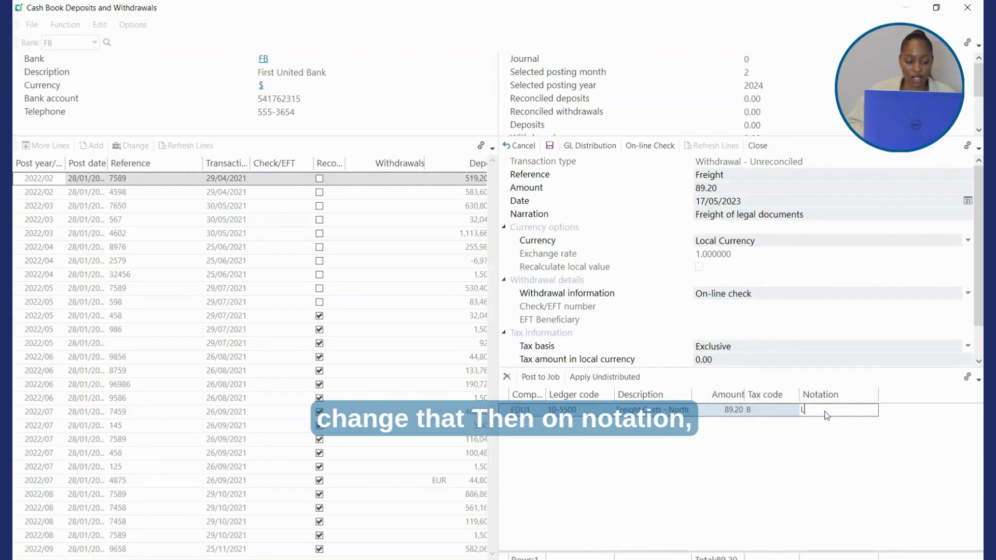
pyautogui.write('egal documents')
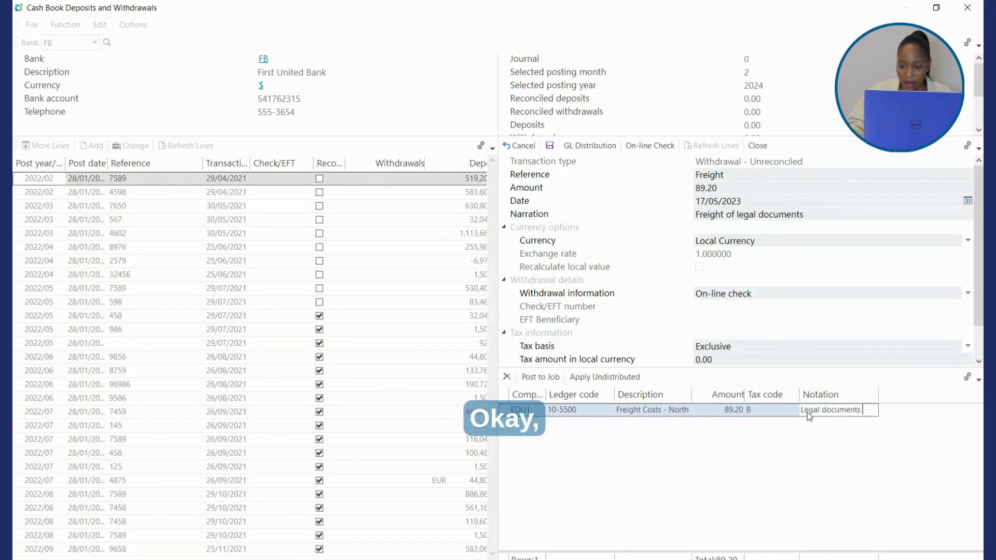
# Step: Save the withdrawal, accepting the calculated tax, and reposition the On-line Check Details window
pyautogui.click(551, 147)
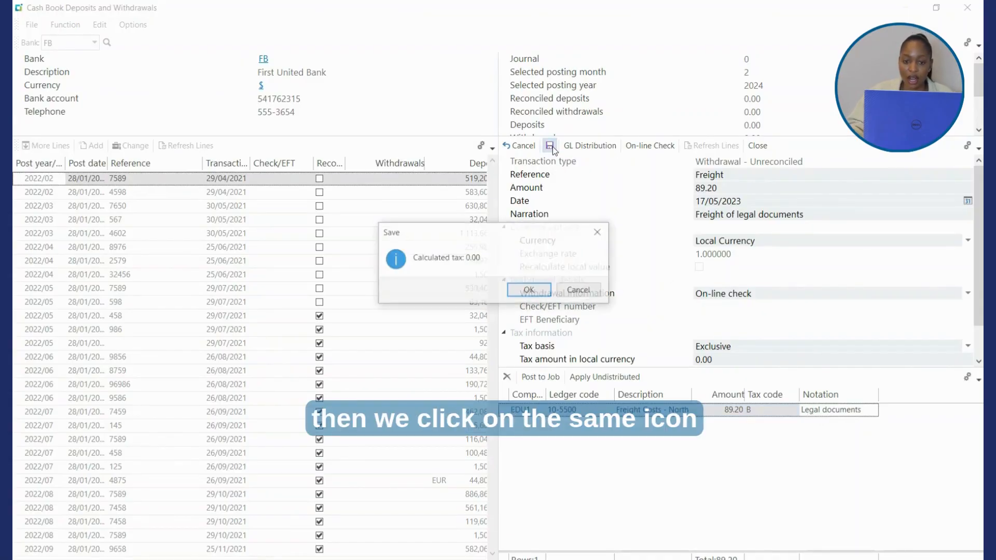
pyautogui.click(529, 289)
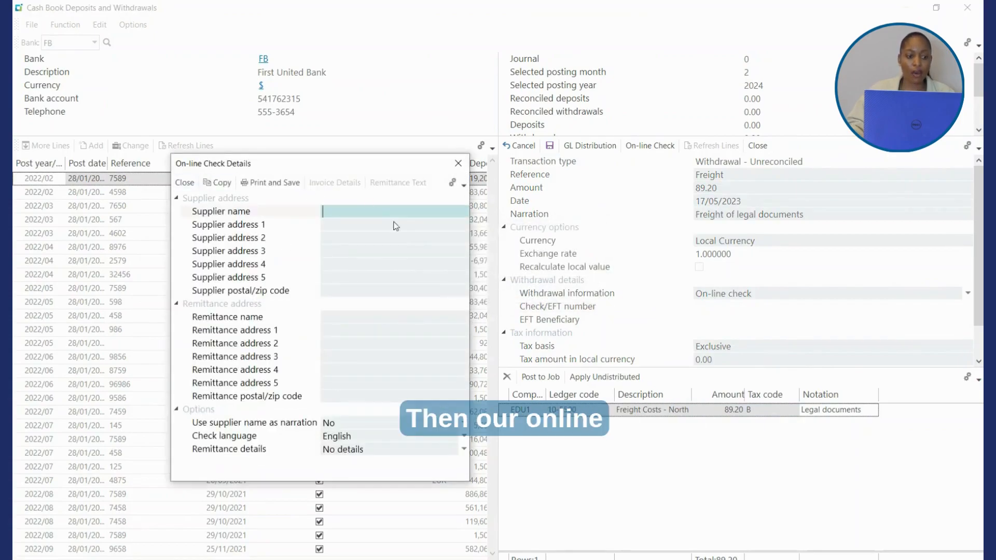
pyautogui.moveTo(407, 165); pyautogui.dragTo(628, 134)
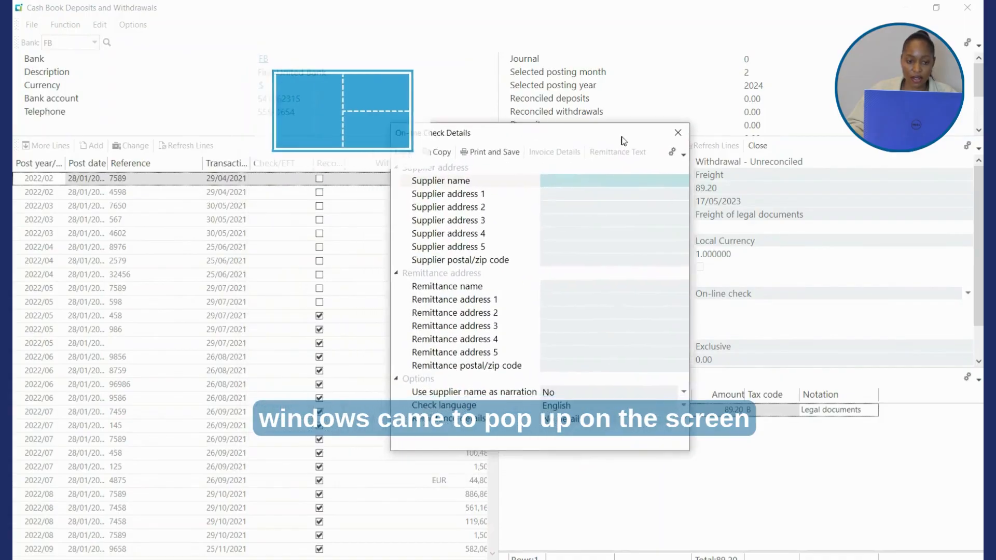
# Step: Enter "Security Courier services" as the supplier name for the on-line check
pyautogui.click(573, 181)
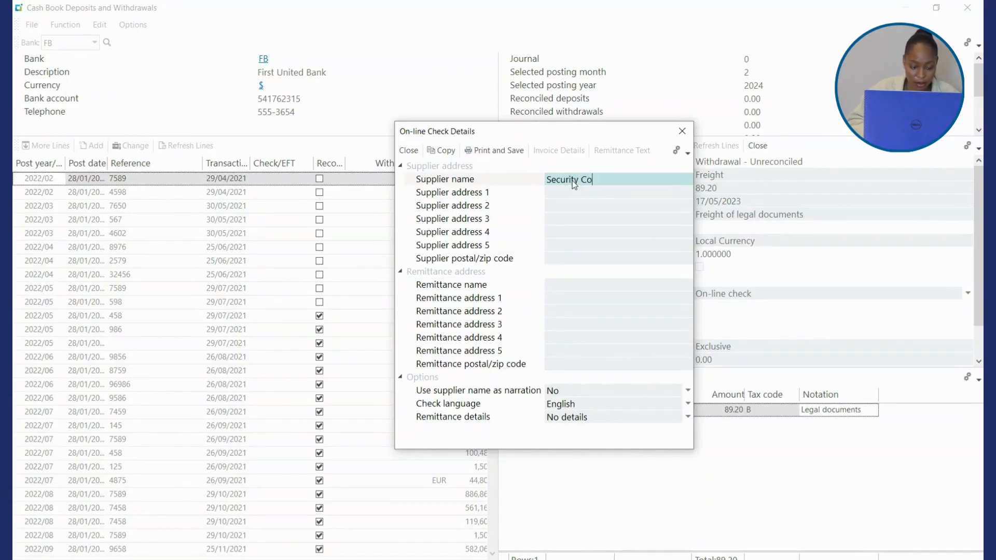
pyautogui.write('ie')
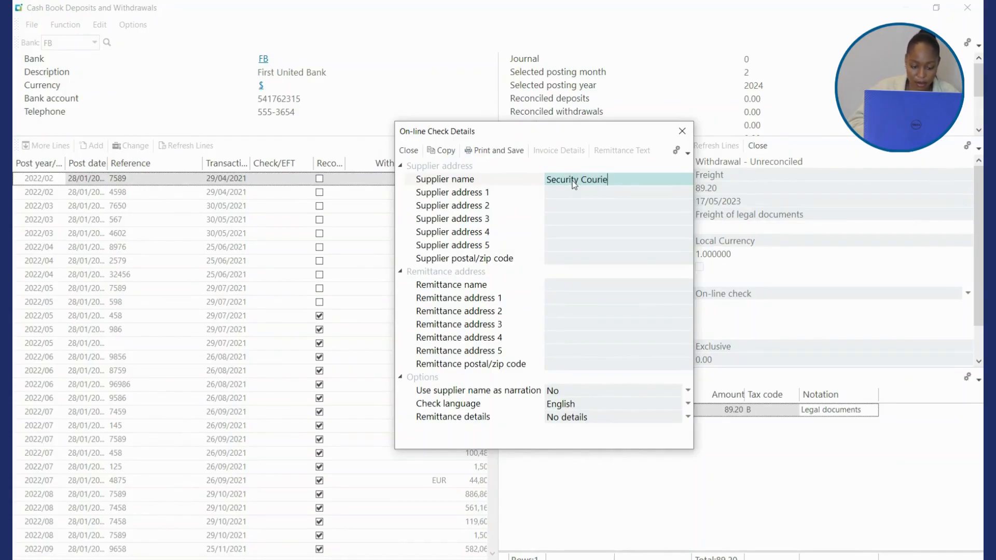
pyautogui.write('r services')
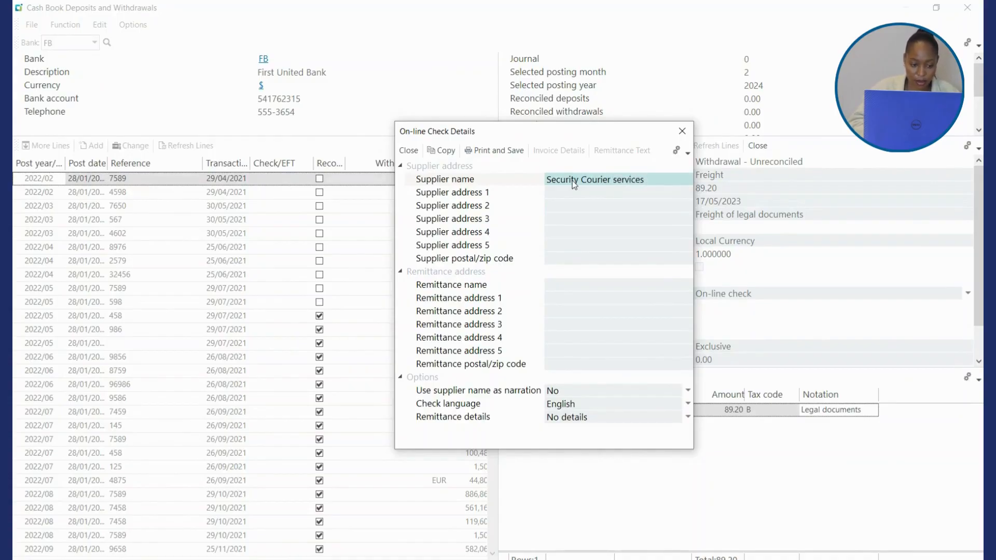
# Step: Enter the supplier's PO box on supplier address line 1 of the on-line check details
pyautogui.click(567, 195)
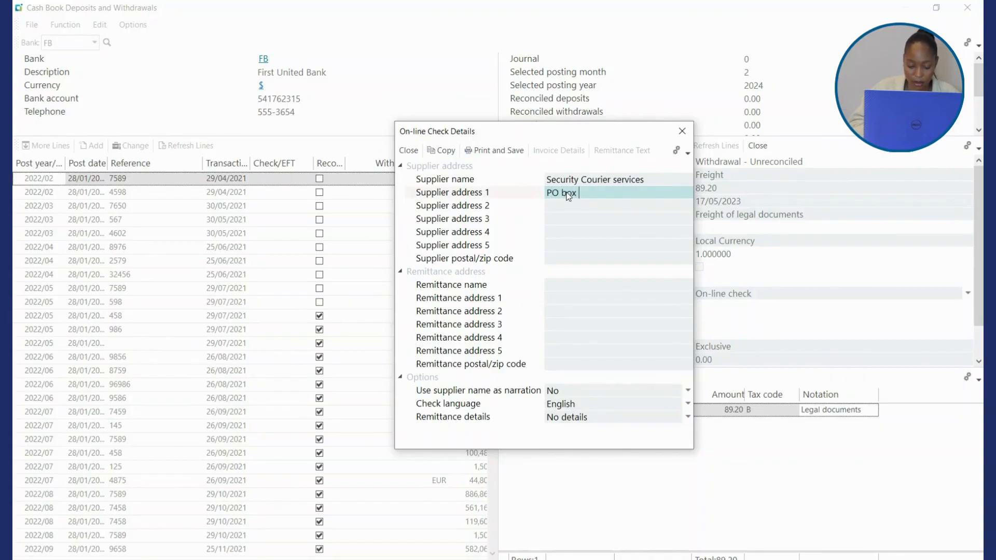
pyautogui.press('BackSpace')
pyautogui.press('BackSpace')
pyautogui.press('BackSpace')
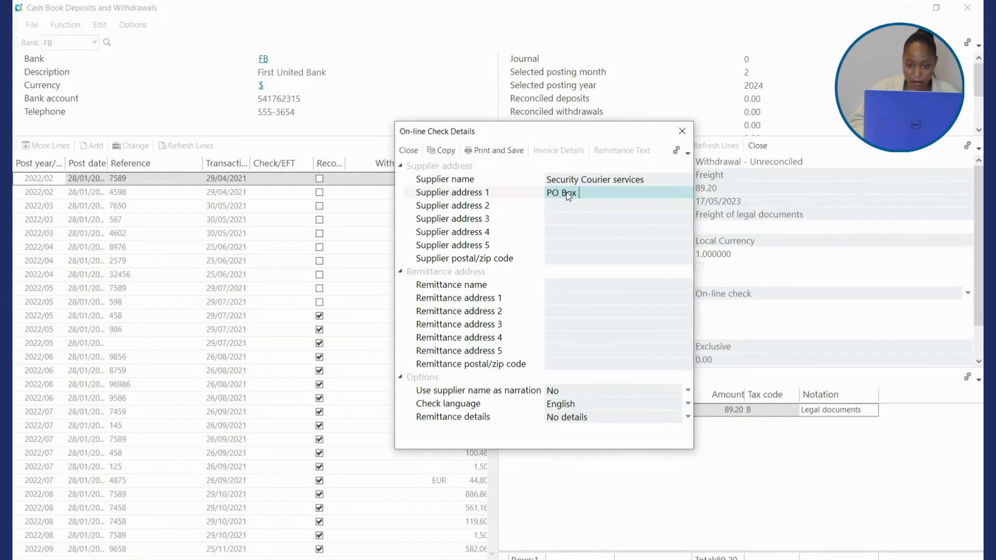
pyautogui.write('Box 88876')
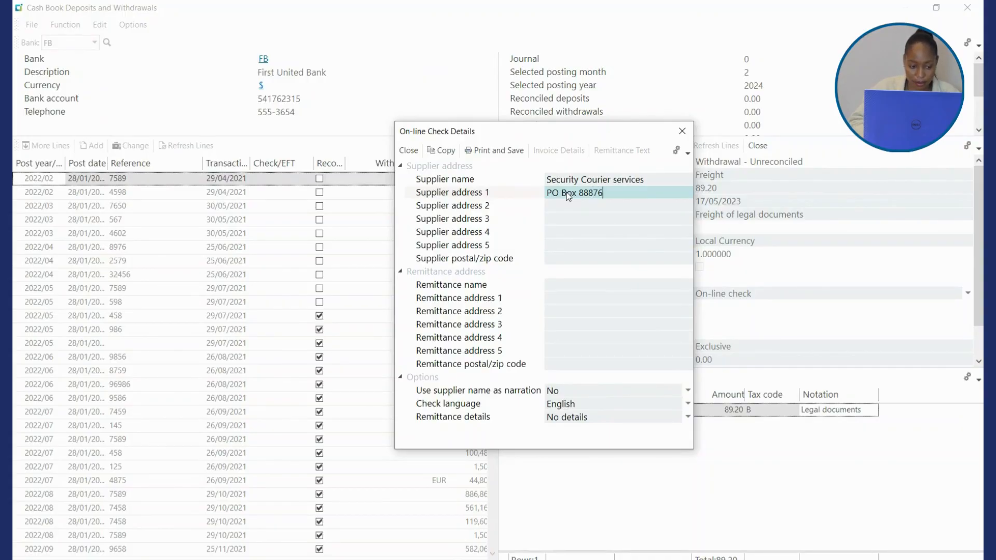
# Step: Fill in the supplier's locality on supplier address line 2
pyautogui.click(587, 205)
pyautogui.write('North')
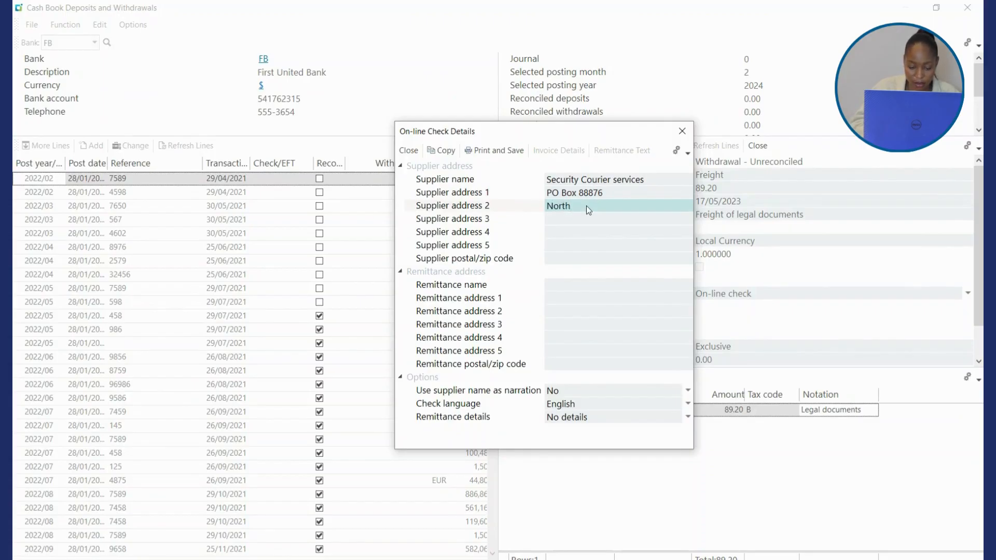
pyautogui.write('way')
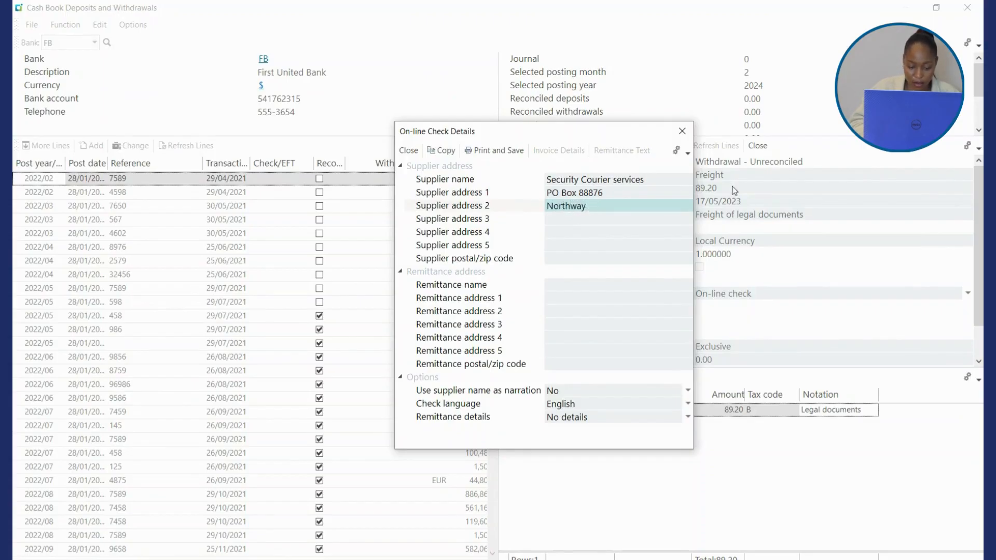
pyautogui.click(558, 220)
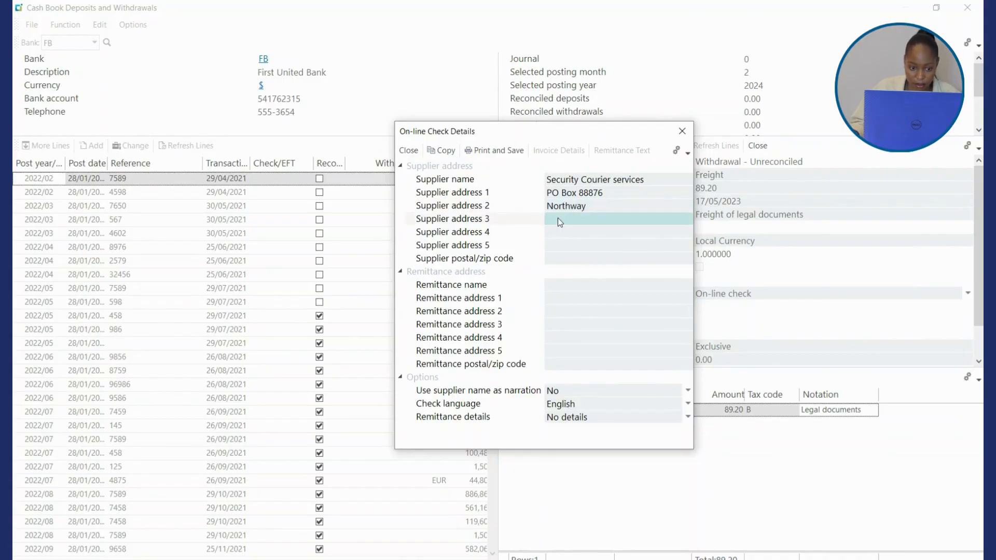
pyautogui.click(606, 208)
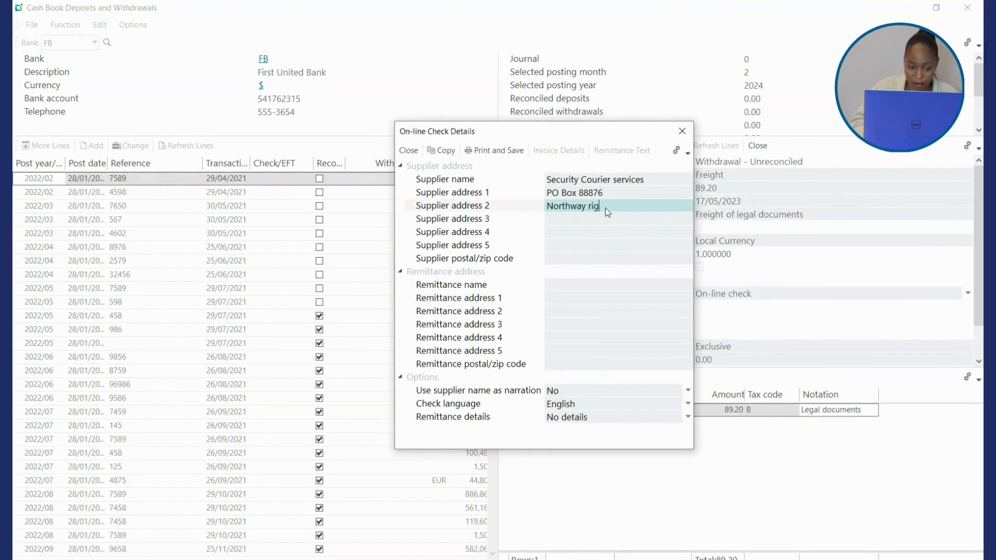
pyautogui.write('Ridge')
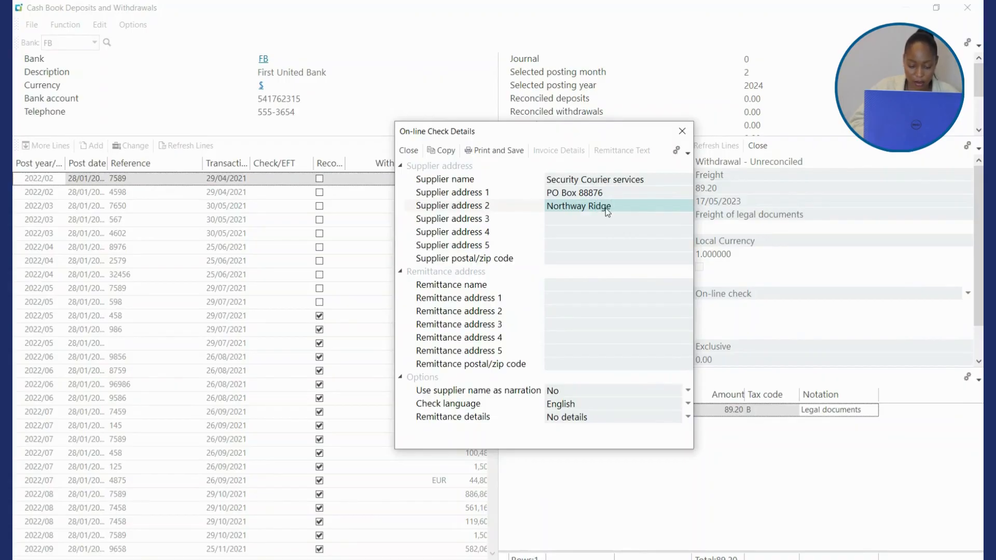
# Step: Complete supplier address line 3 with the supplier's area and copy the supplier details to the remittance address
pyautogui.click(584, 220)
pyautogui.write('North')
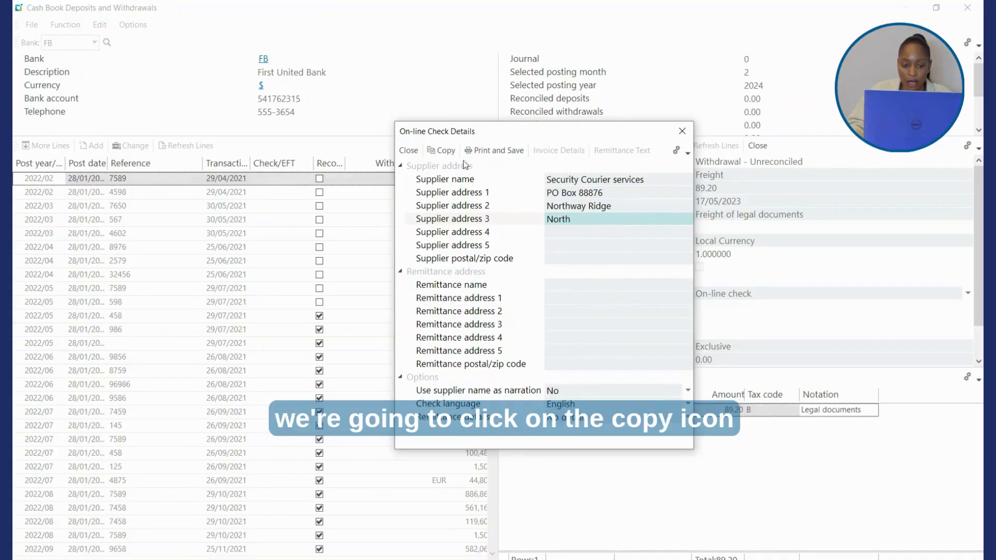
pyautogui.click(442, 151)
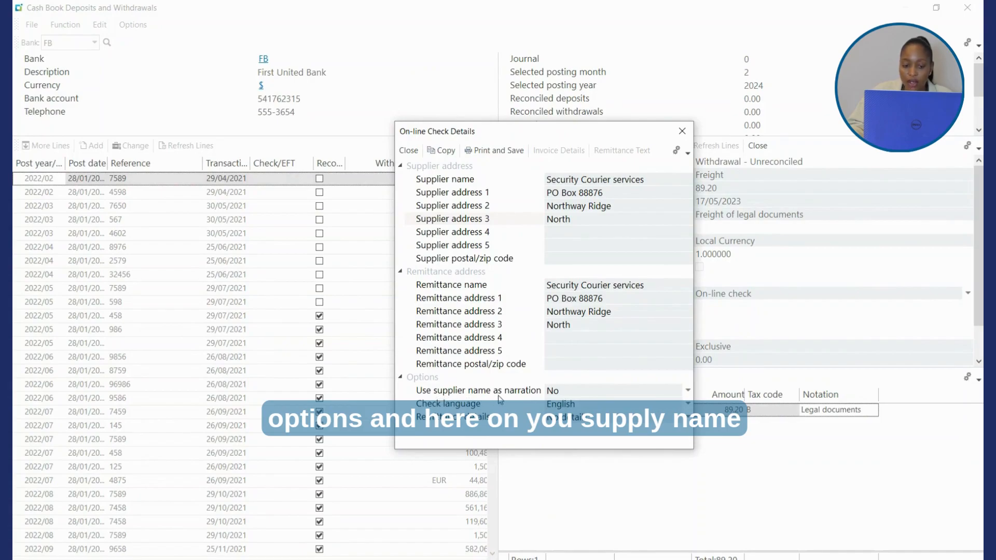
# Step: Set the check to use the supplier name as narration and choose Invoice details for the remittance details
pyautogui.click(687, 390)
pyautogui.click(564, 420)
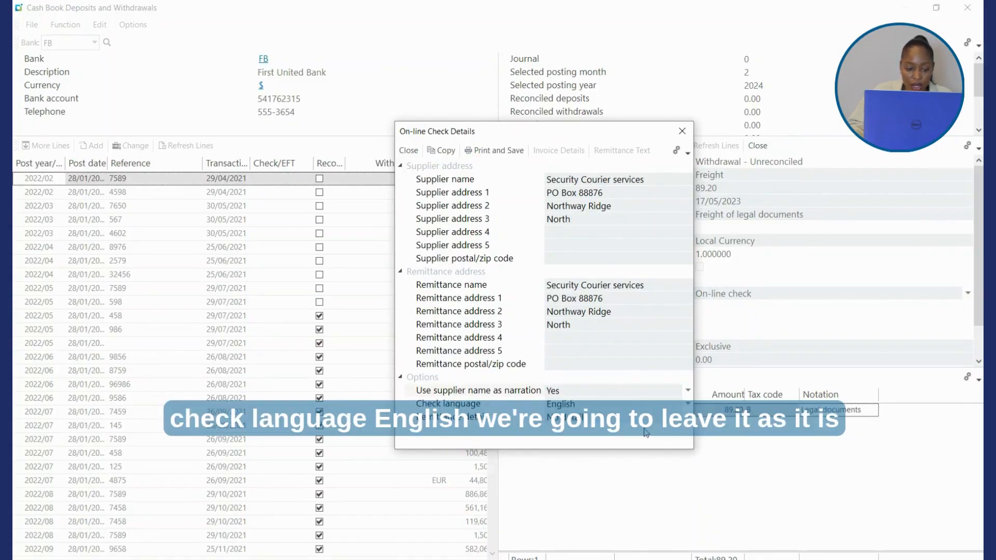
pyautogui.click(688, 418)
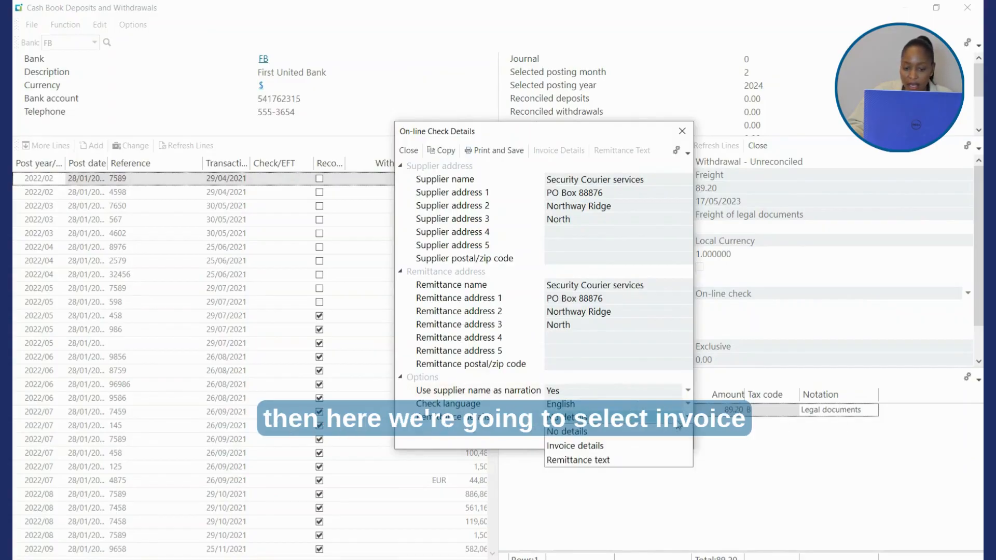
pyautogui.click(584, 447)
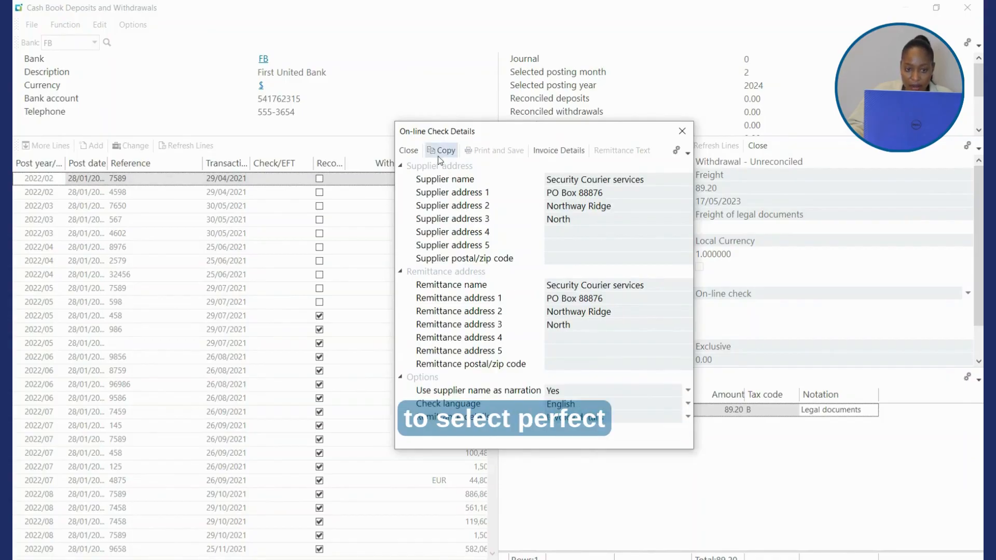
# Step: Add a remittance invoice line for invoice 67 with an amount of 89.20, keeping the default date
pyautogui.click(556, 154)
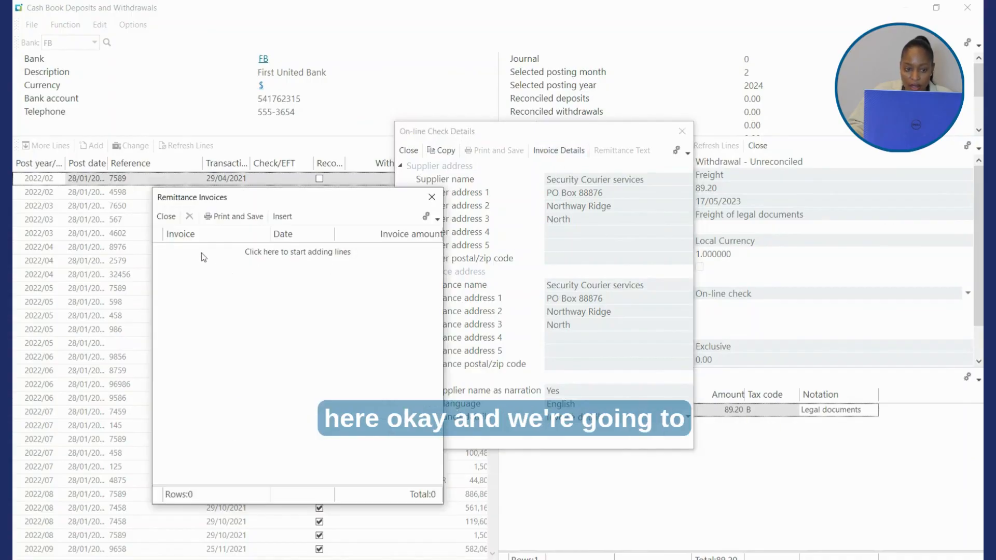
pyautogui.click(283, 217)
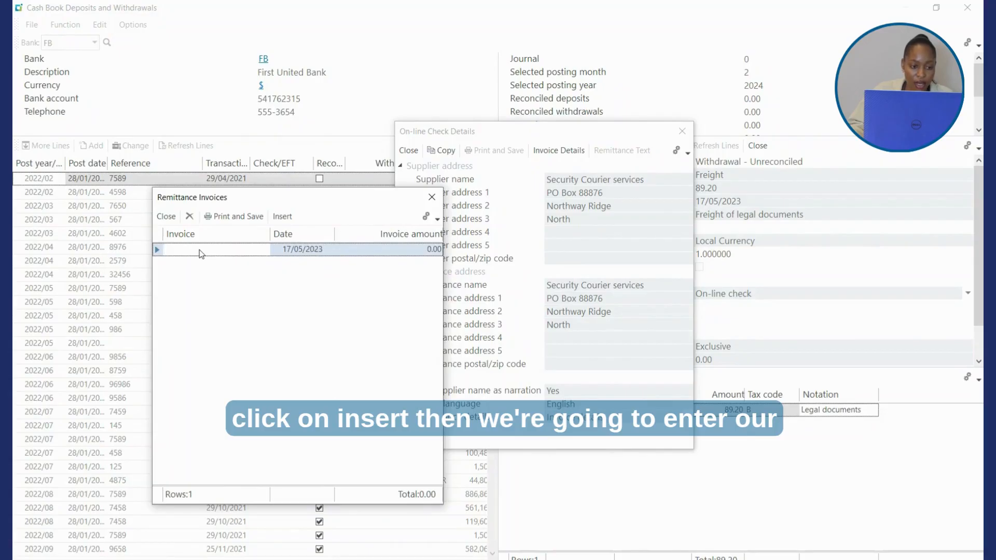
pyautogui.write('67')
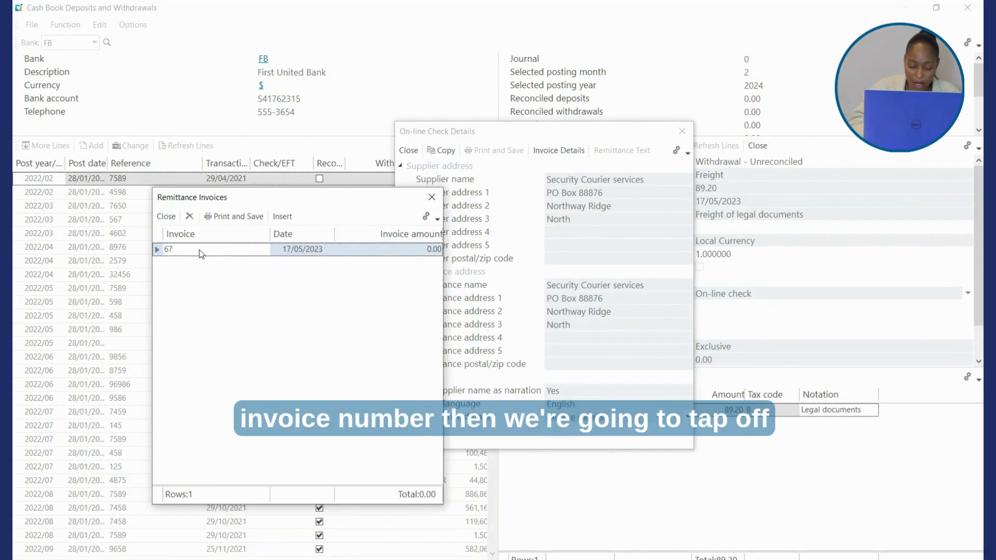
pyautogui.press('Tab')
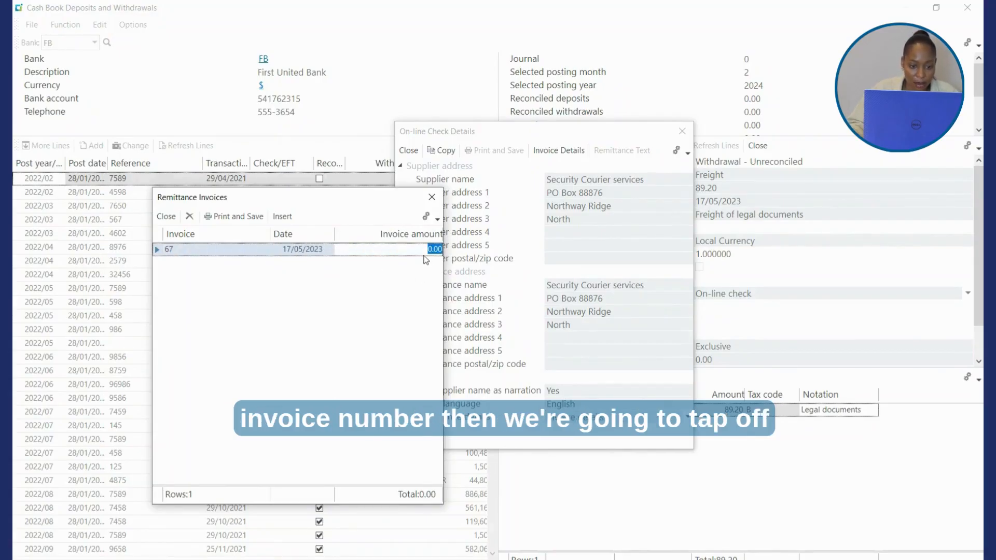
pyautogui.write('89')
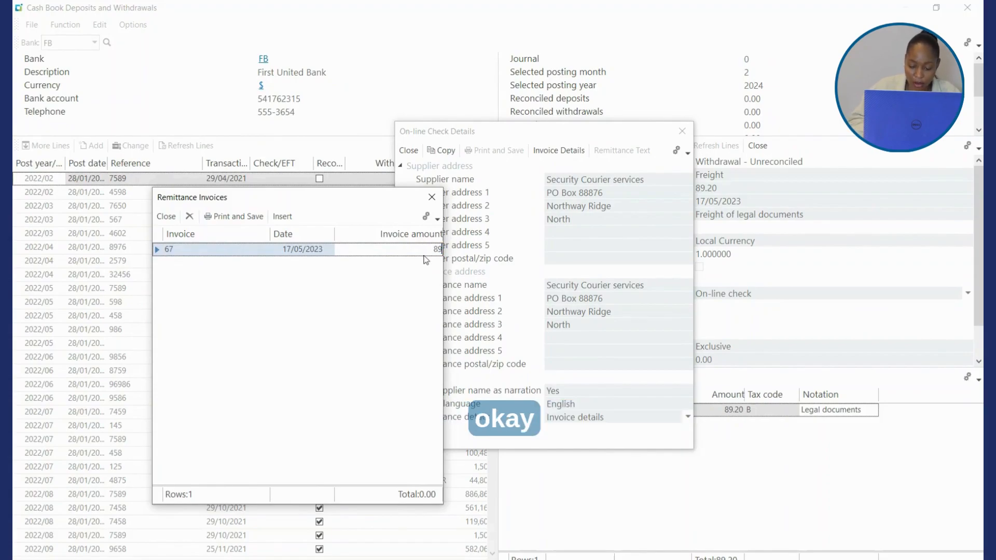
pyautogui.write('.20')
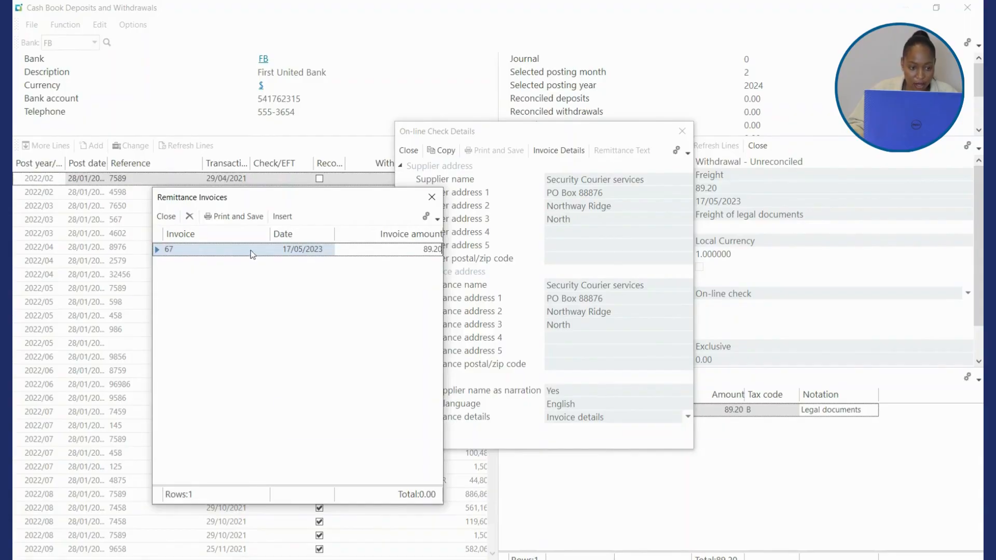
# Step: Save and print the on-line check with the default check number, close its preview and decline the reprint
pyautogui.click(237, 217)
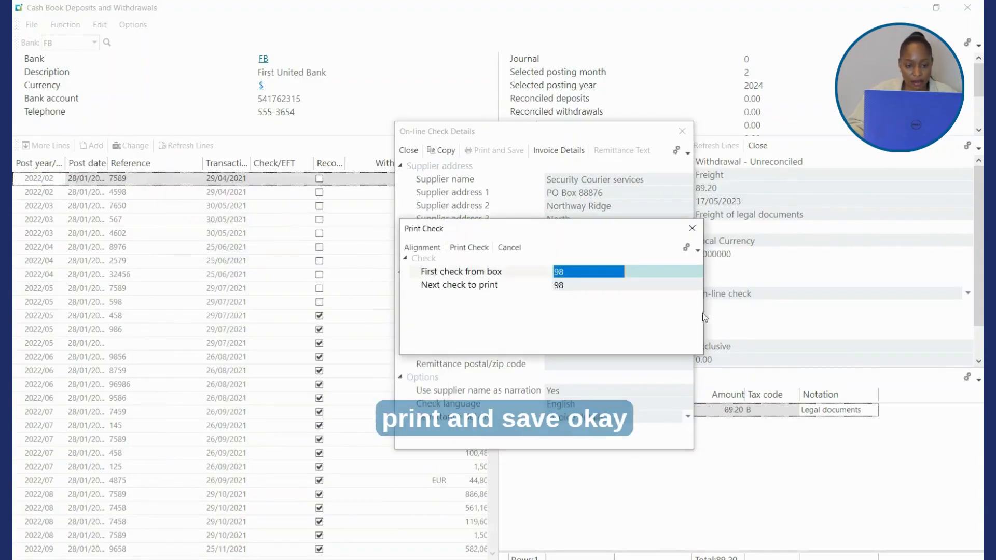
pyautogui.click(474, 248)
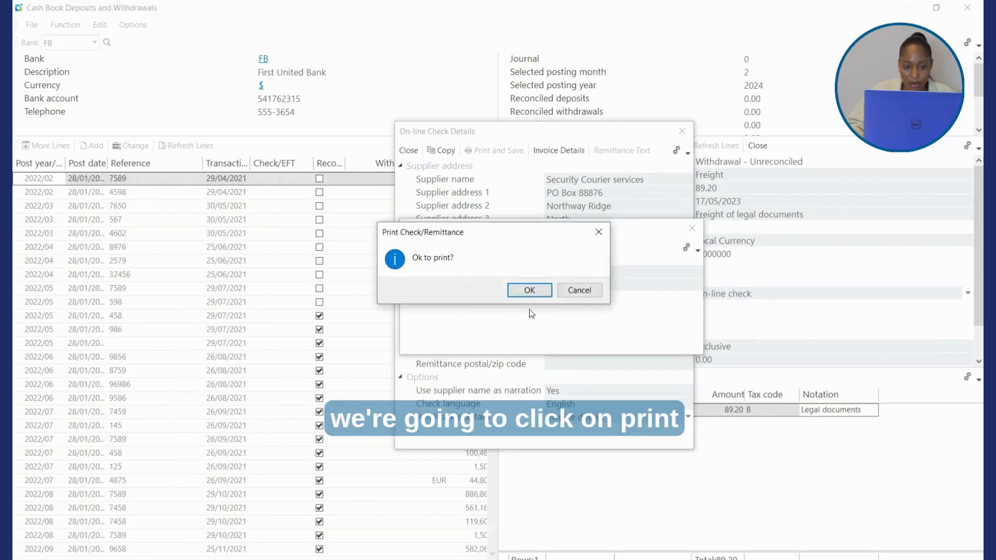
pyautogui.click(526, 294)
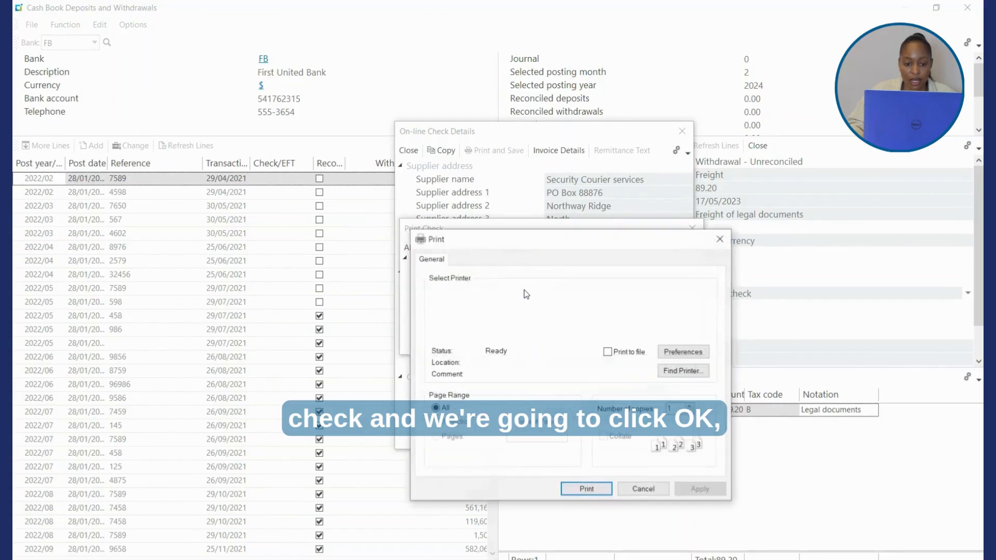
pyautogui.click(581, 489)
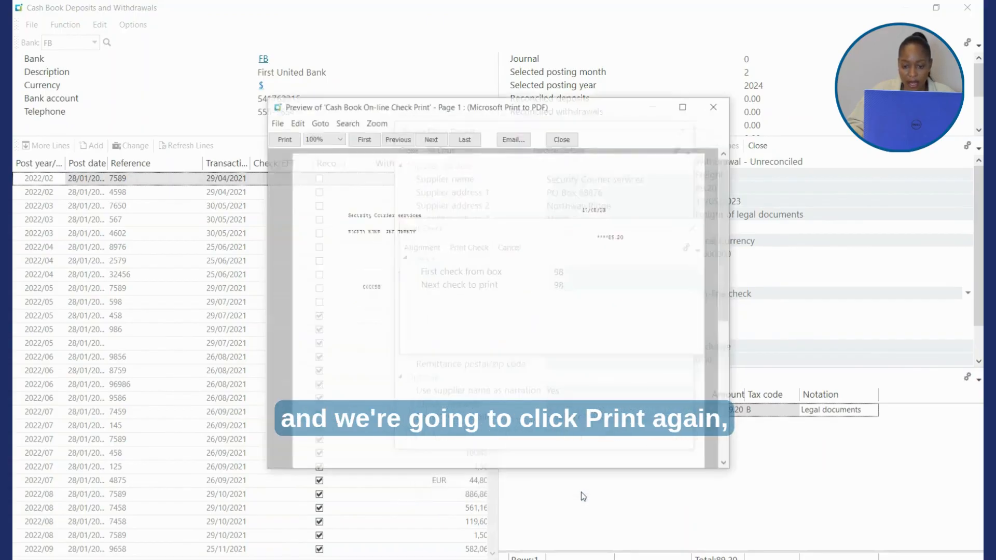
pyautogui.click(716, 105)
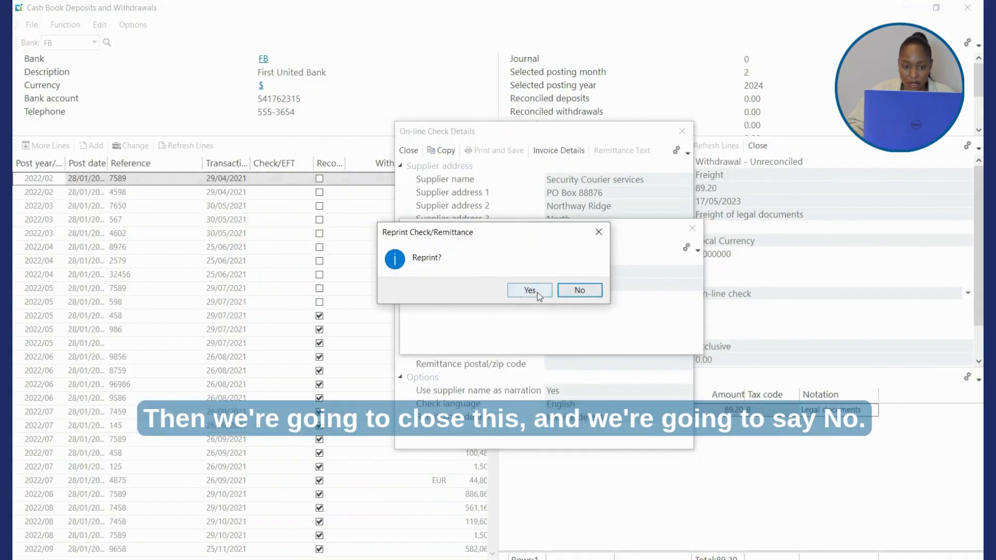
pyautogui.click(584, 291)
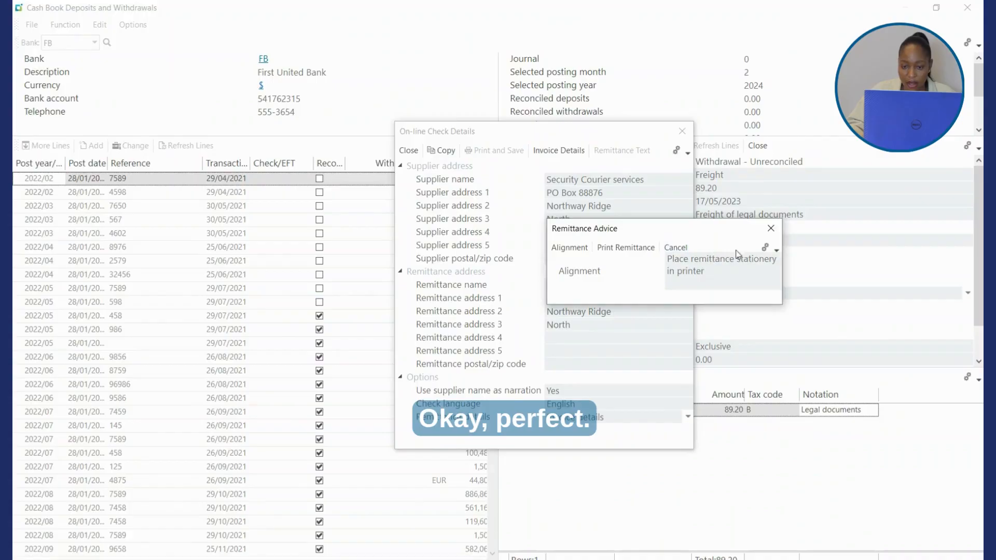
# Step: Dismiss the remittance advice without printing it and exit the withdrawal entry and the Cash Book Deposits and Withdrawals program
pyautogui.click(771, 228)
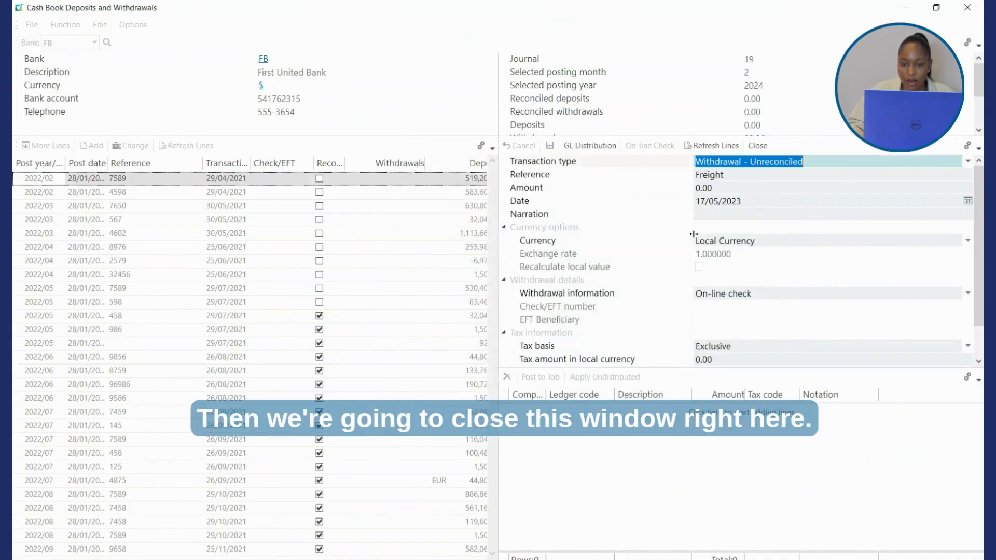
pyautogui.click(757, 147)
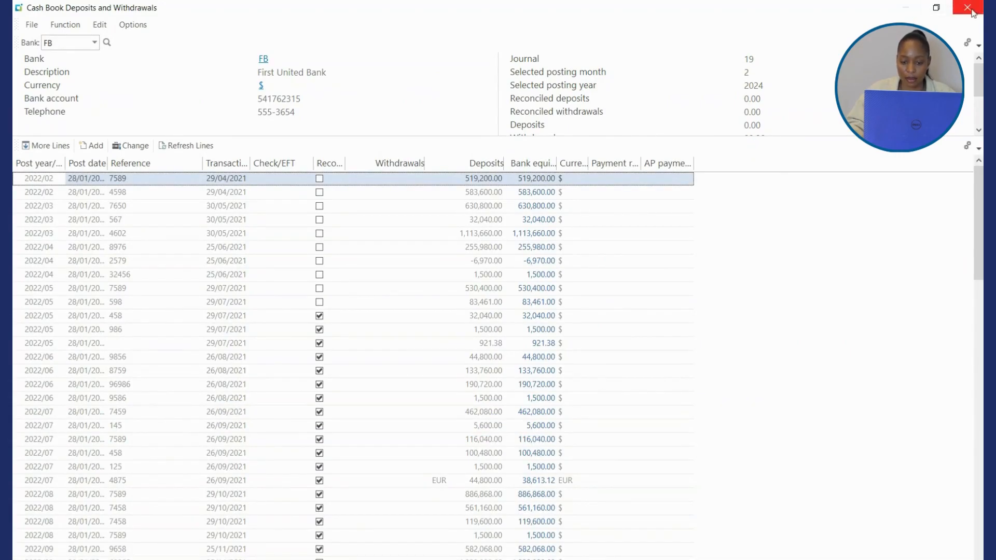
pyautogui.click(977, 9)
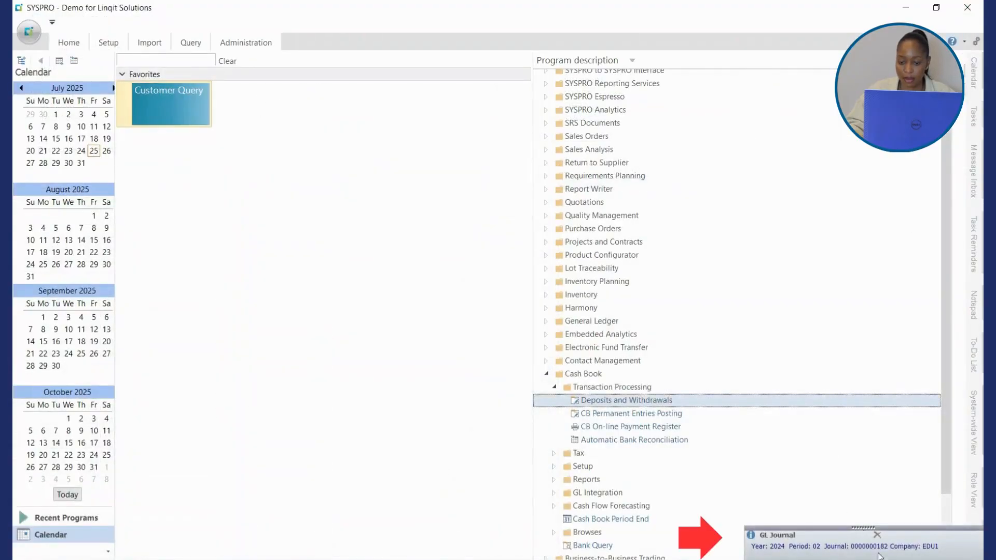